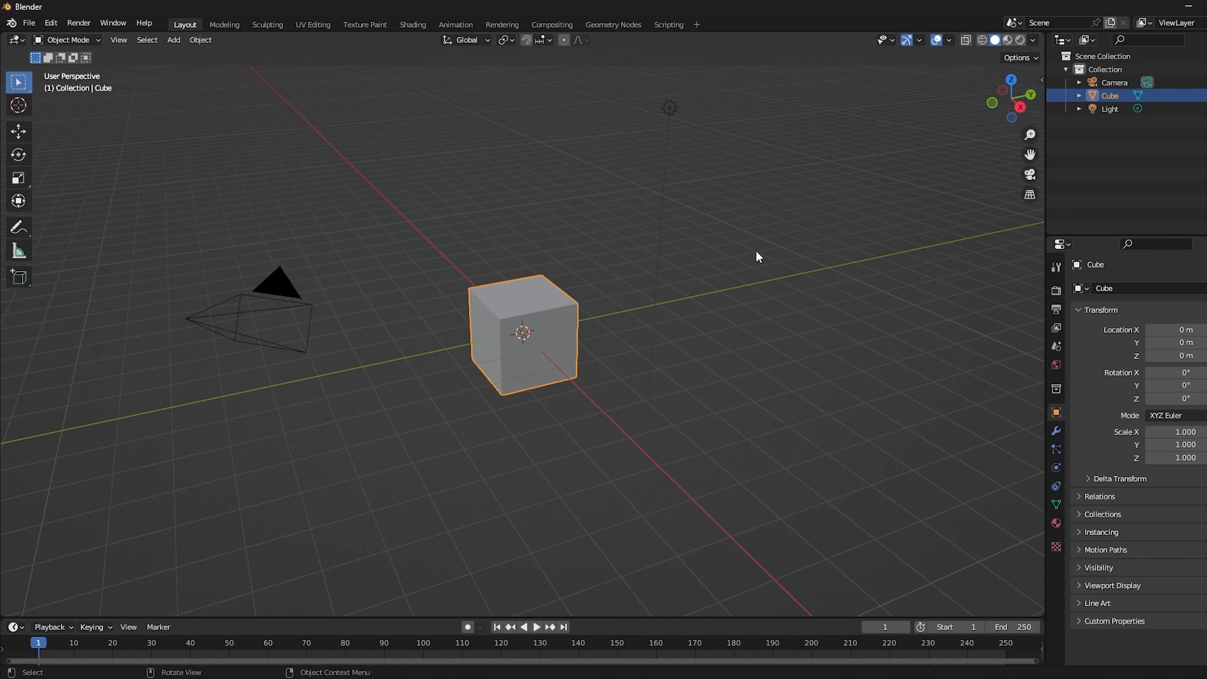
Step: Delete all the default objects from the scene
{"action": "key", "text": "a"}
{"action": "key", "text": "Delete"}
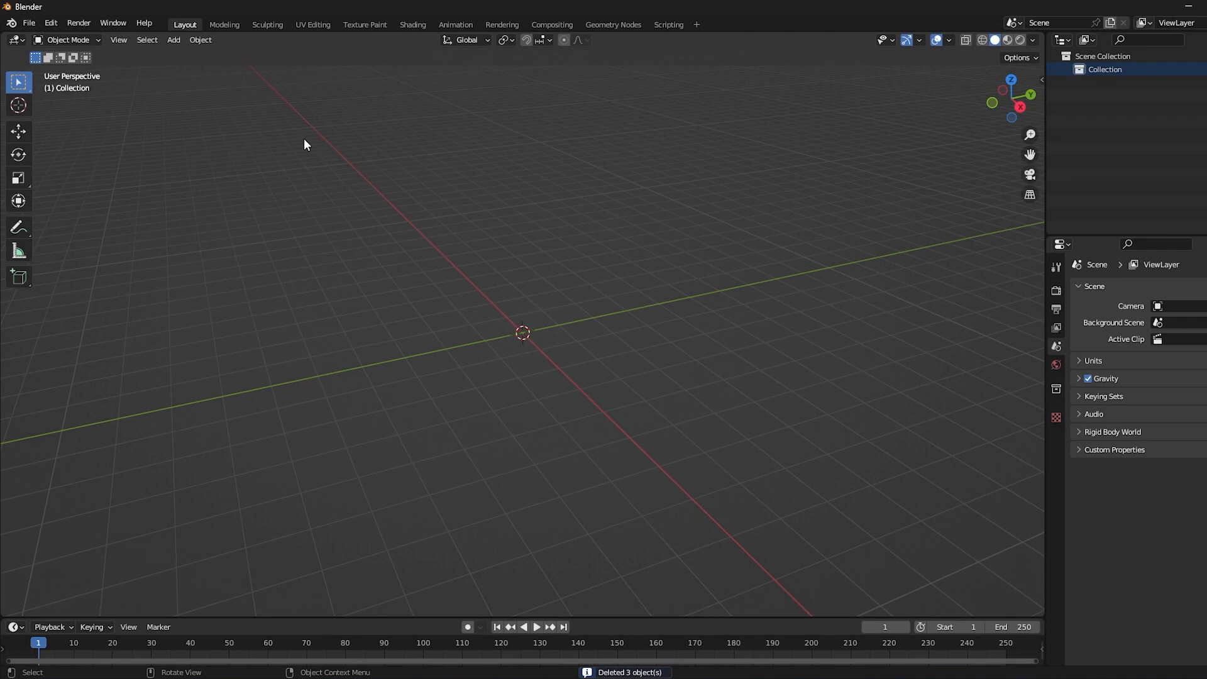
Step: Install the add-on from keentools_2023.1.0_for_blender.zip in the E:\3D Projects folder
{"action": "left_click", "coordinate": [51, 23]}
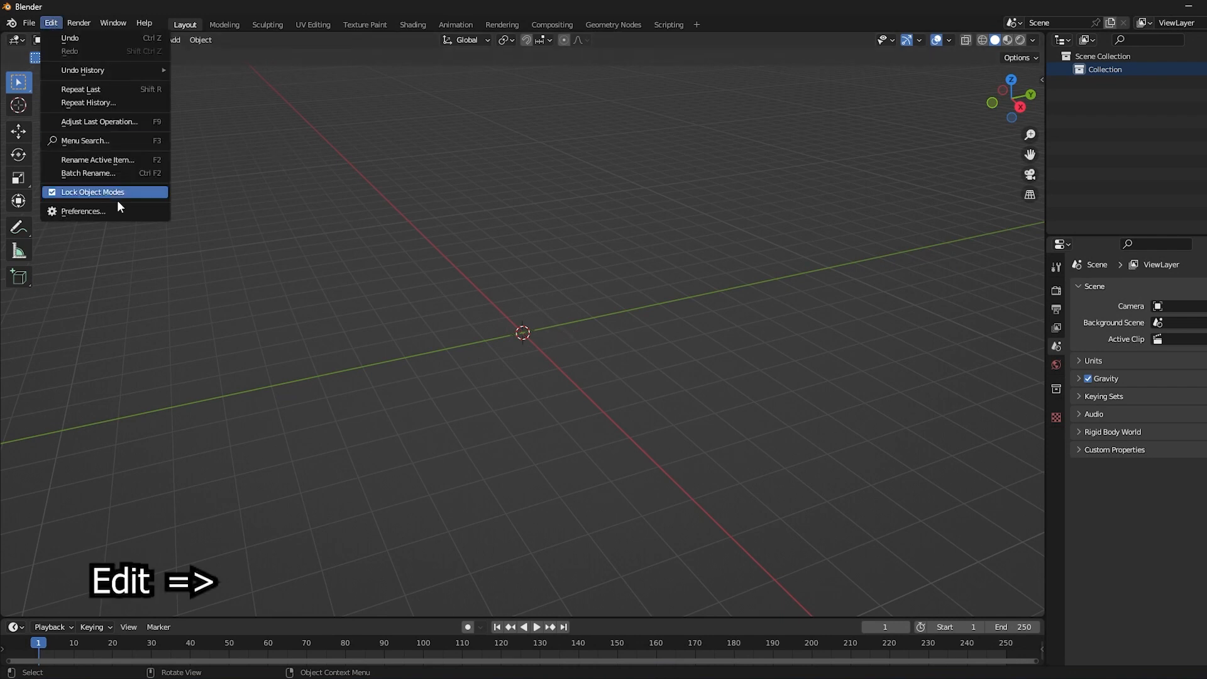
{"action": "left_click", "coordinate": [76, 211]}
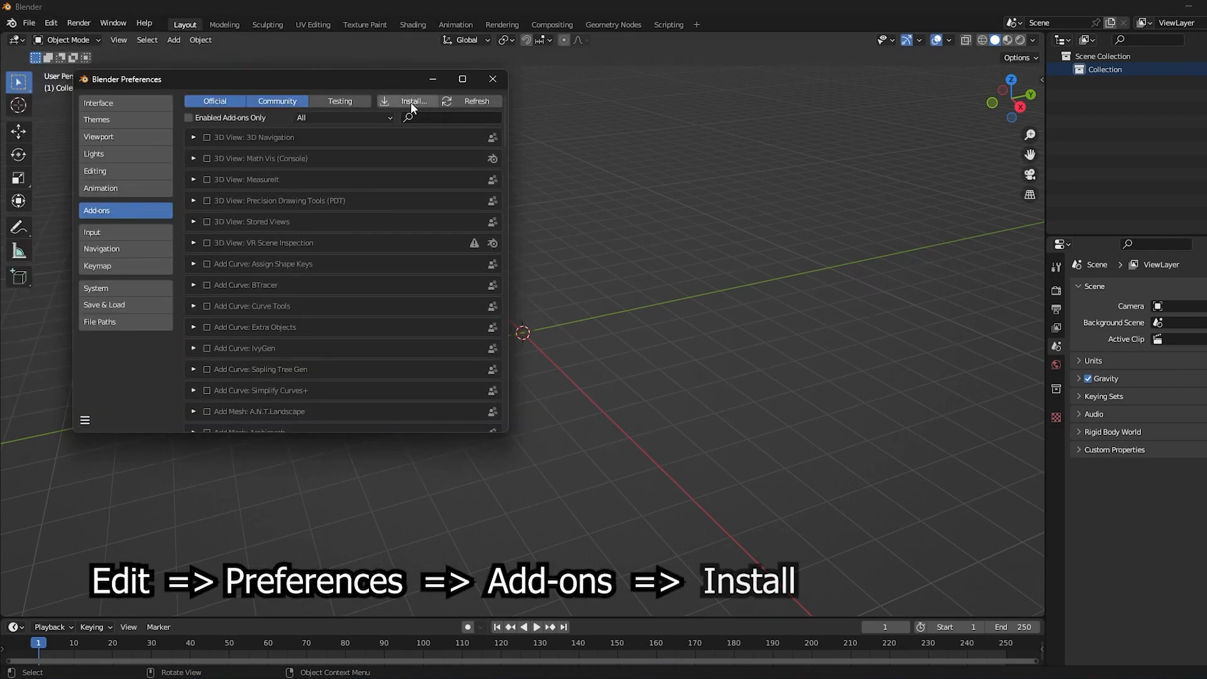
{"action": "left_click", "coordinate": [410, 103]}
{"action": "left_click", "coordinate": [151, 155]}
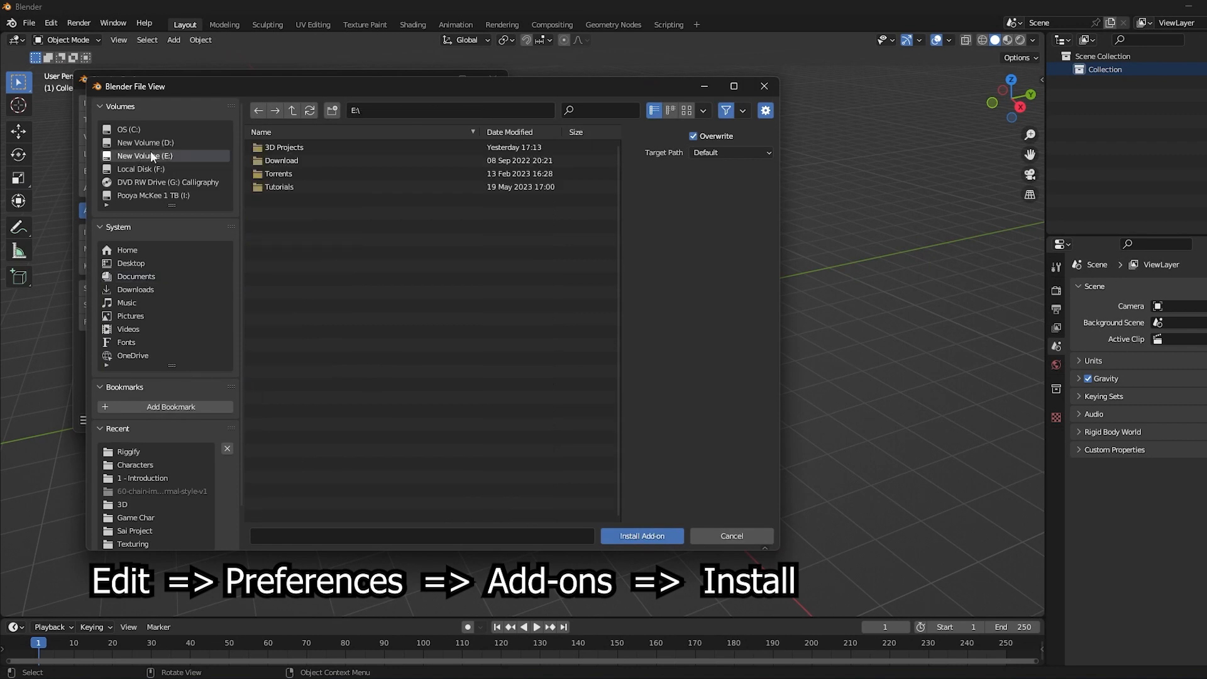
{"action": "left_click", "coordinate": [277, 148]}
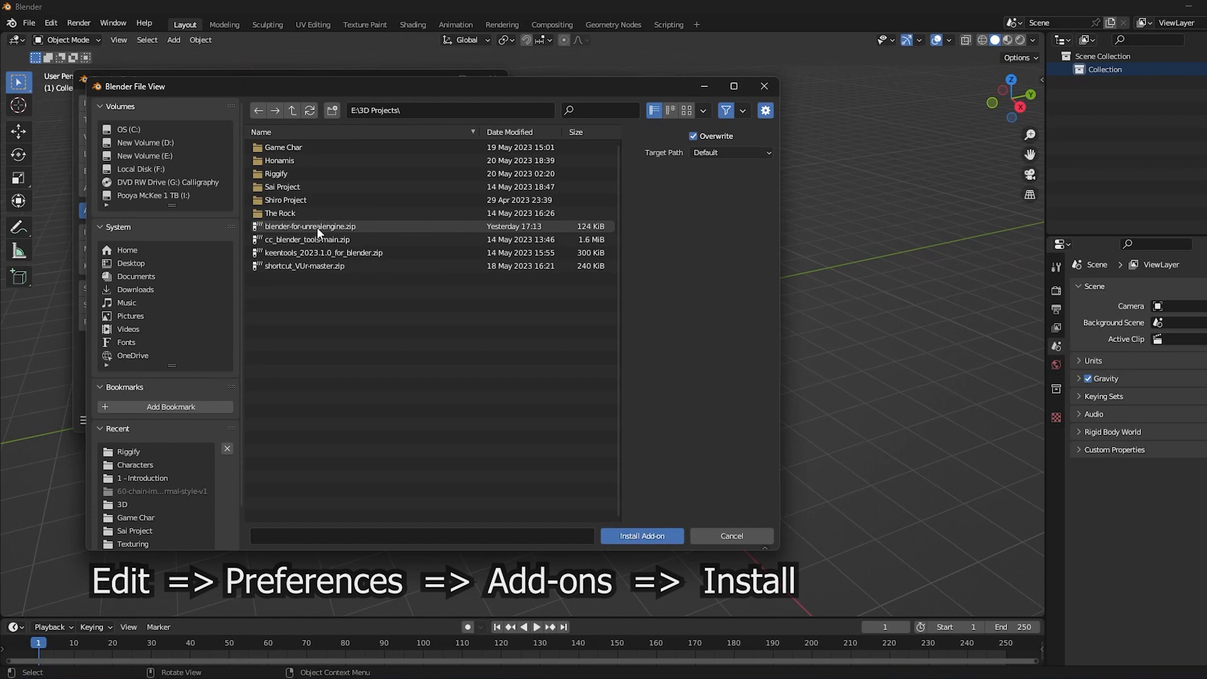
{"action": "left_click", "coordinate": [314, 252]}
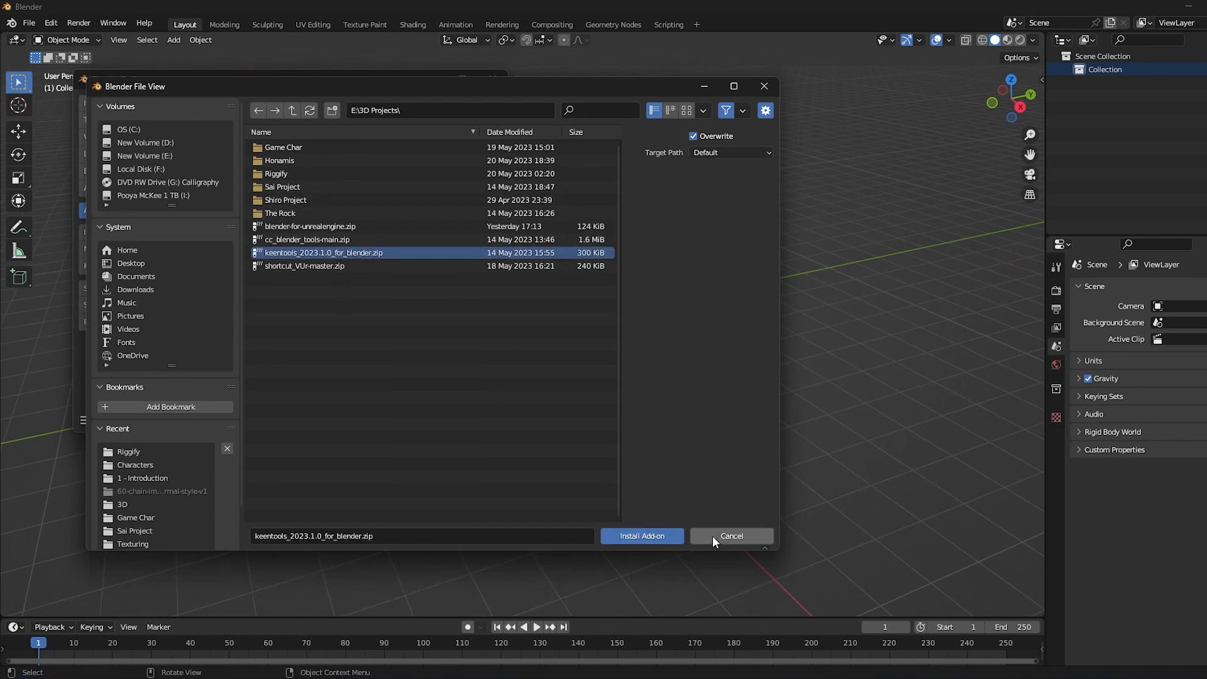
{"action": "left_click", "coordinate": [654, 537]}
Step: Search the add-ons for "face", enable KeenTools FaceBuilder and close the preferences
{"action": "left_click", "coordinate": [436, 120]}
{"action": "type", "text": "face"}
{"action": "left_click", "coordinate": [207, 264]}
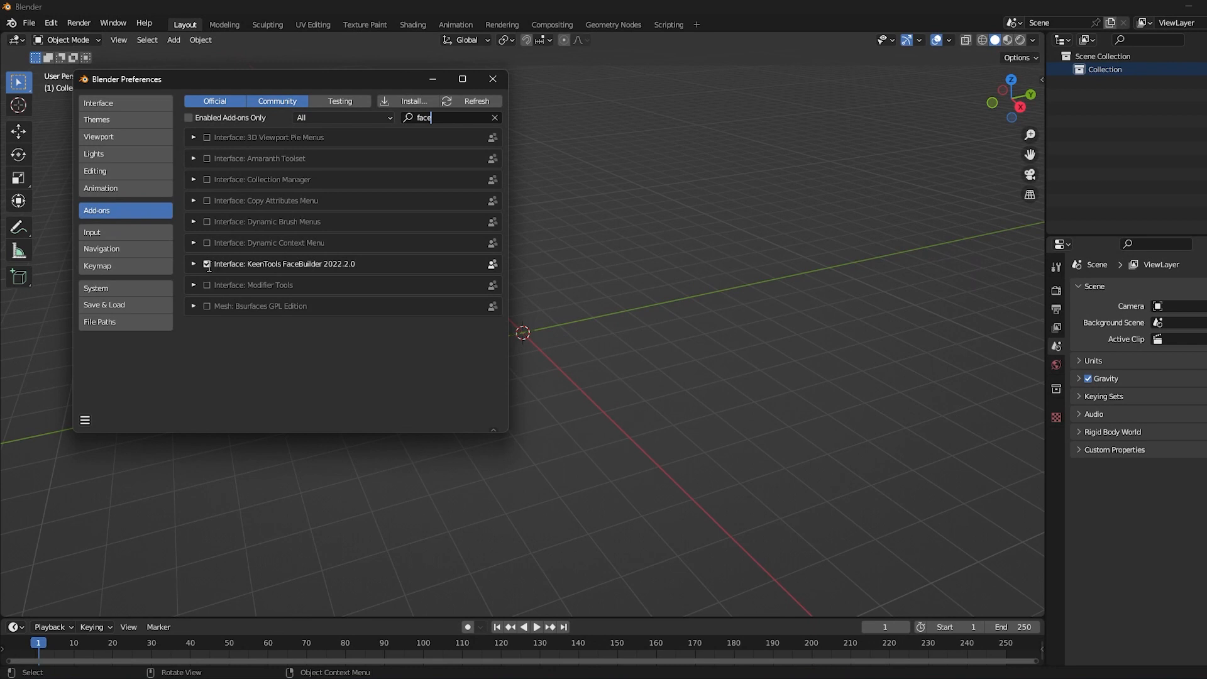
{"action": "left_click", "coordinate": [737, 283]}
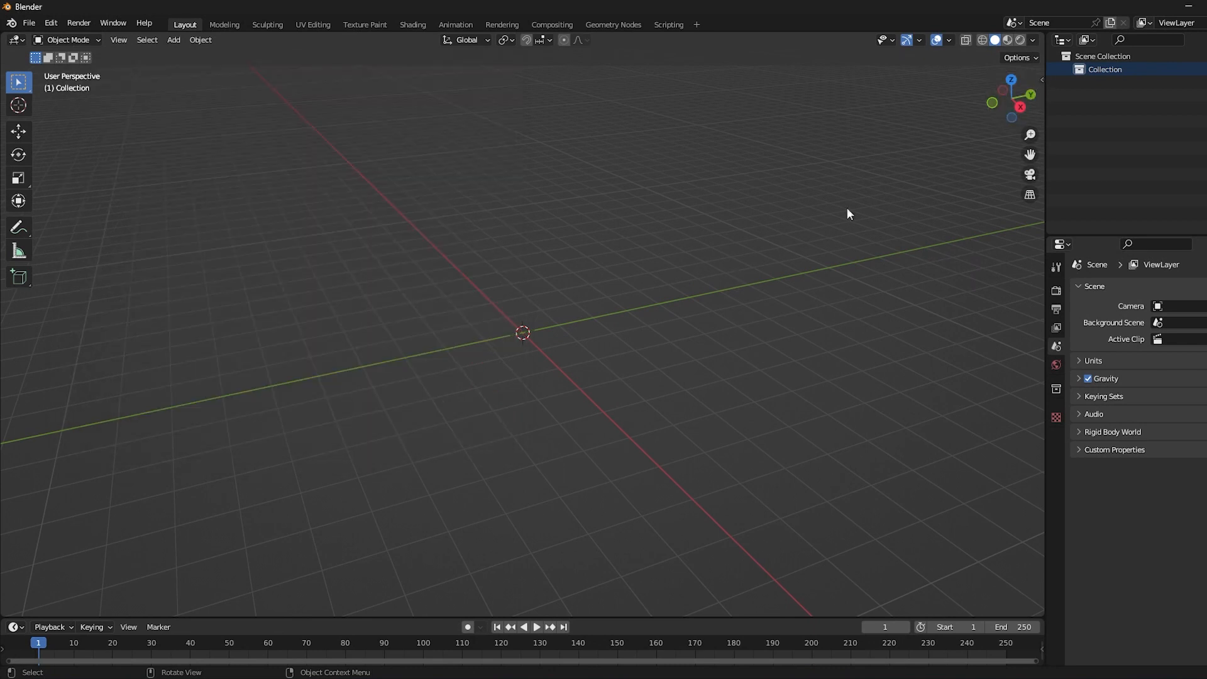
Step: Create a new FaceBuilder head in the empty scene
{"action": "key", "text": "n"}
{"action": "key", "text": "n"}
{"action": "key", "text": "n"}
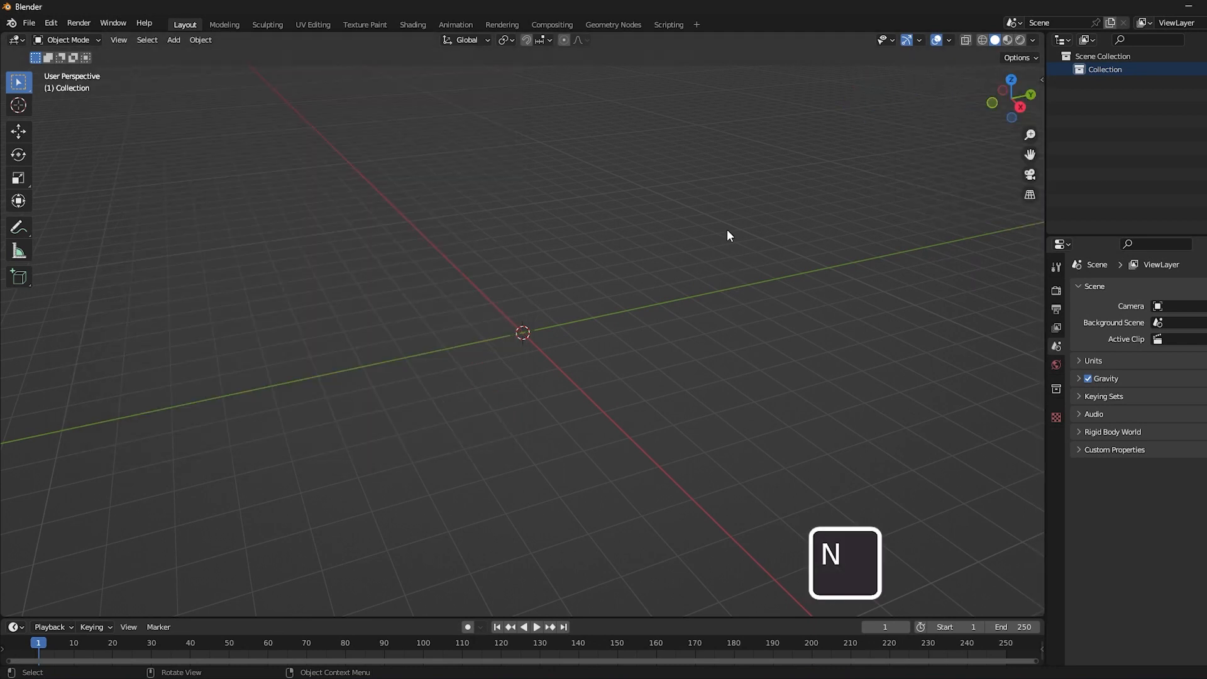
{"action": "left_click", "coordinate": [1037, 210]}
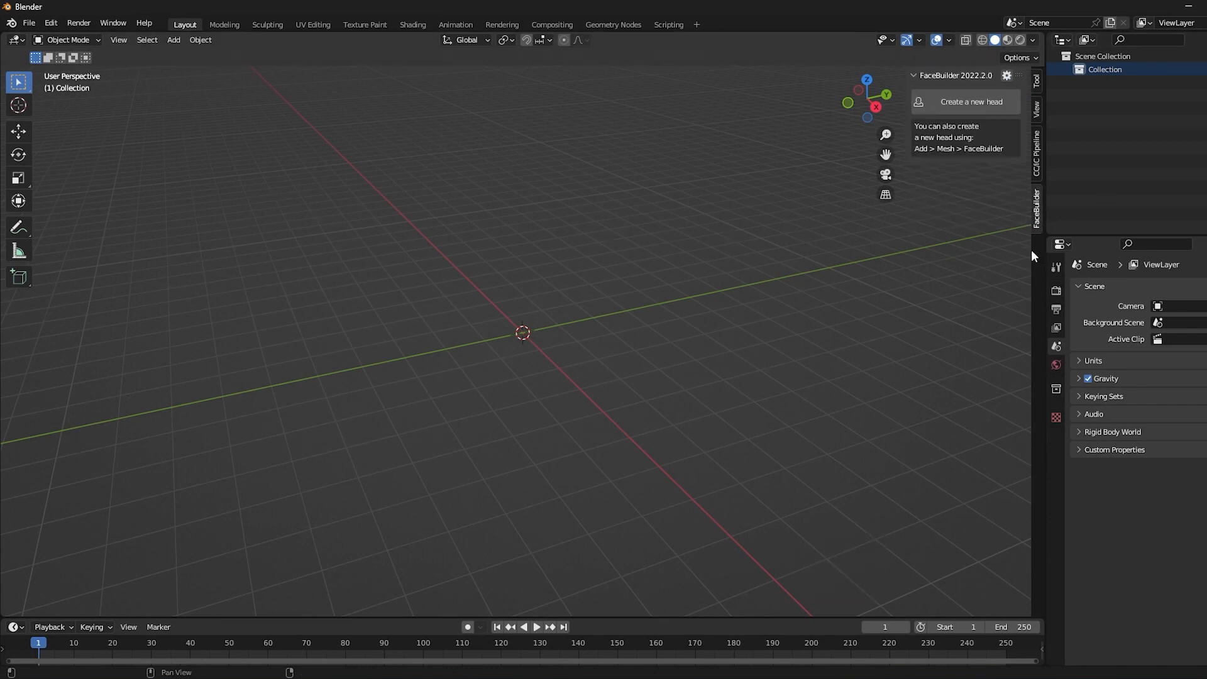
{"action": "left_click", "coordinate": [954, 104]}
{"action": "middle_click_drag", "start_coordinate": [770, 287], "coordinate": [743, 285]}
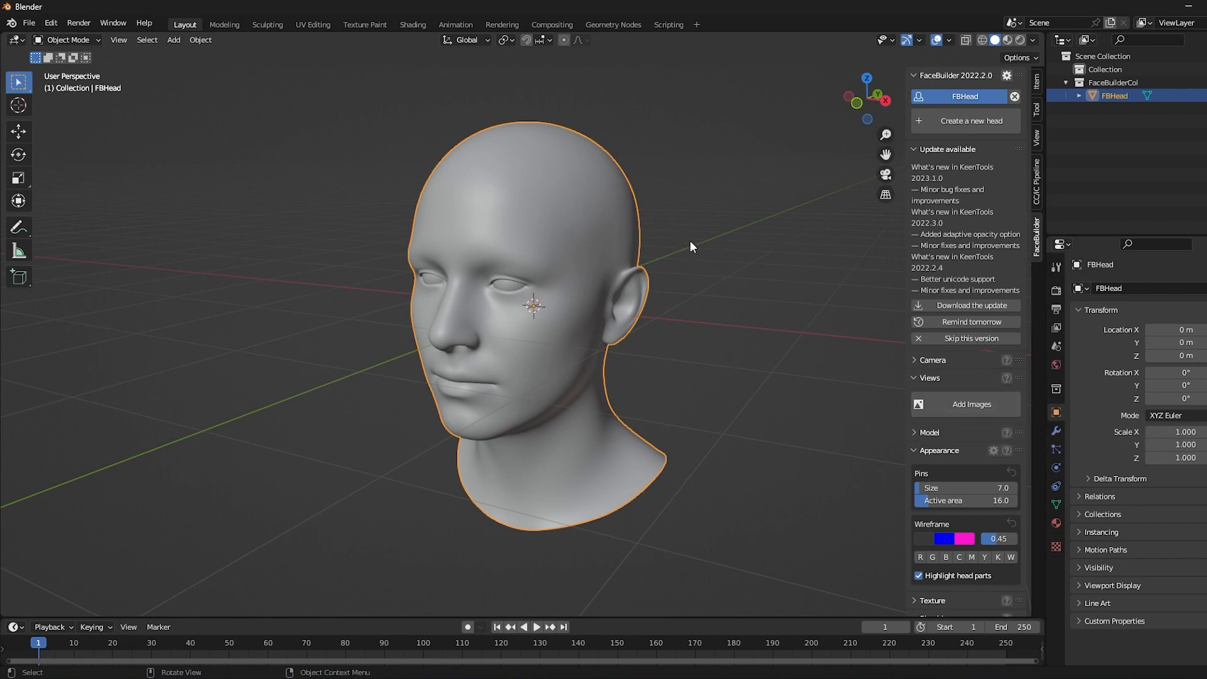
Step: Add the reference photos to the head's views and open 1.jpg in Pin mode
{"action": "left_click", "coordinate": [919, 410]}
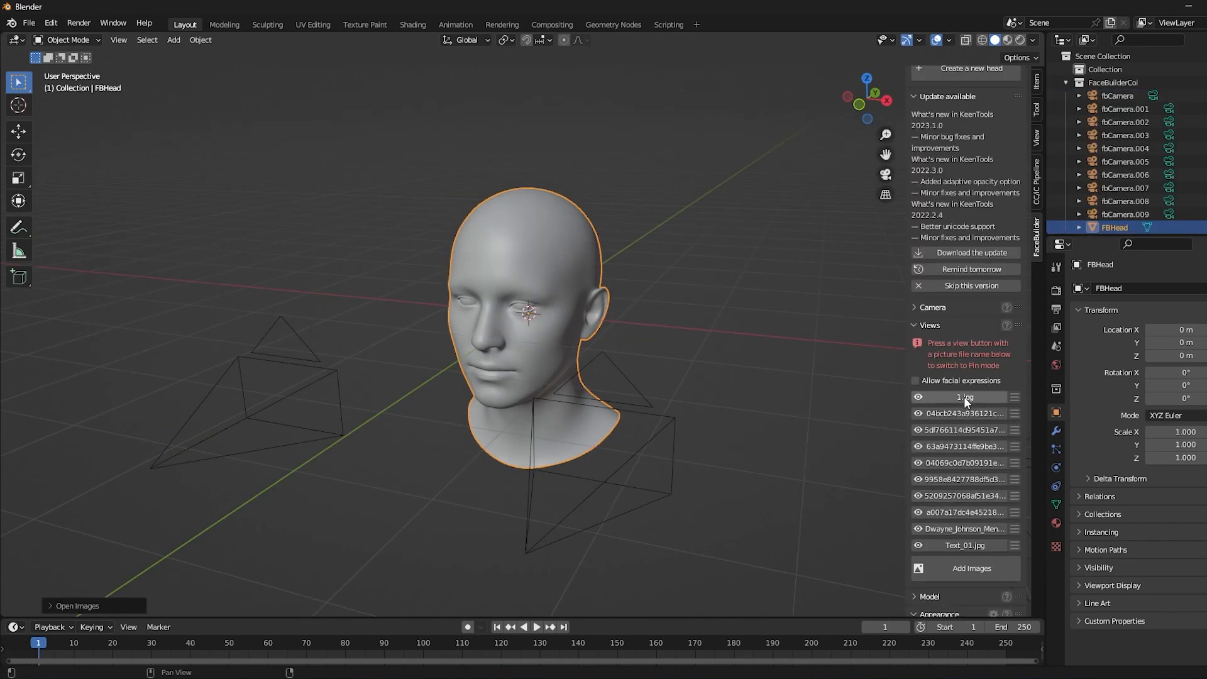
{"action": "left_click", "coordinate": [963, 398]}
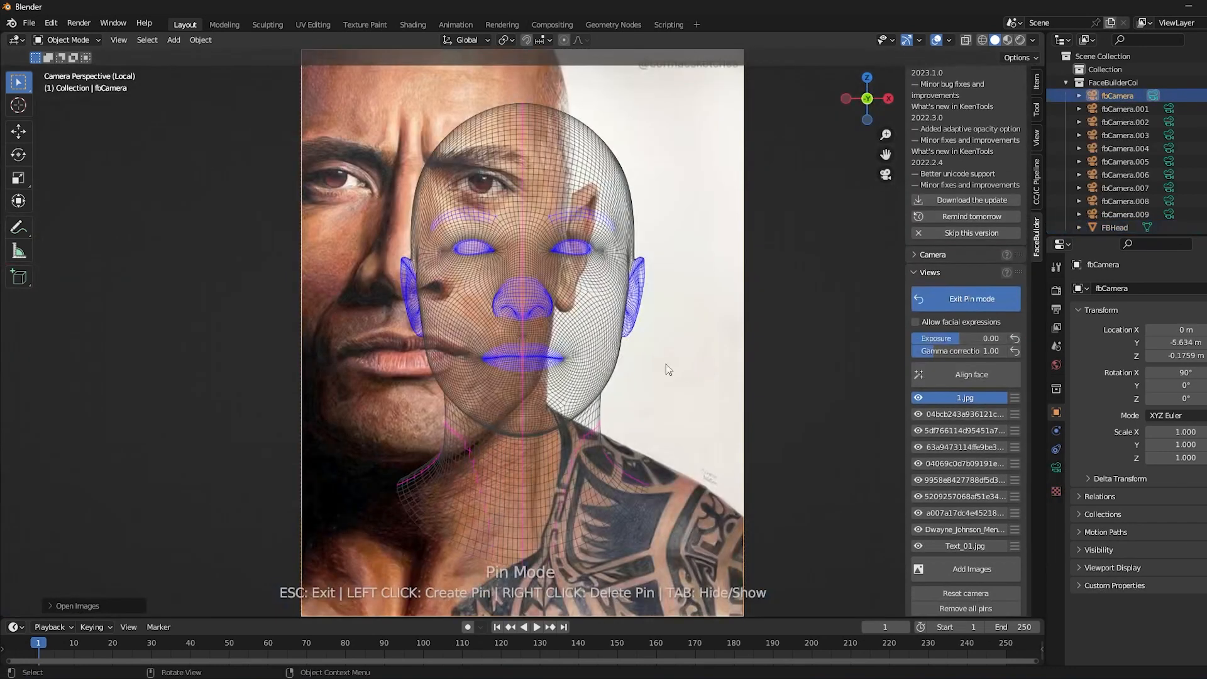
{"action": "left_click", "coordinate": [965, 542]}
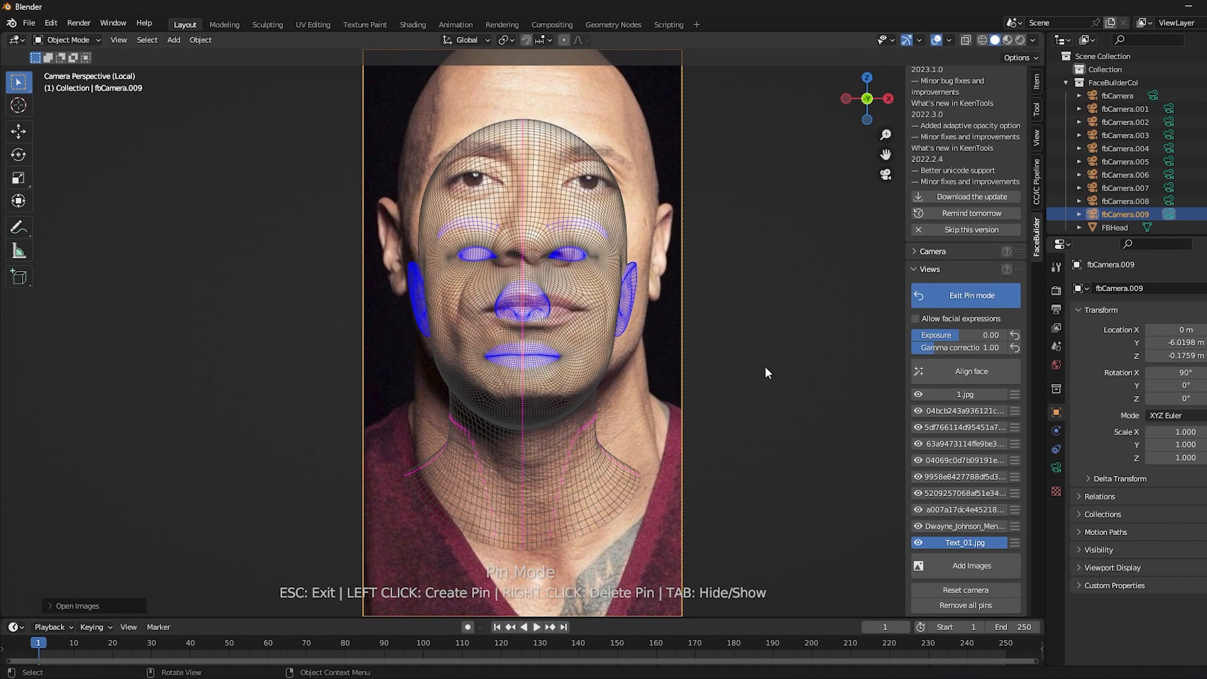
{"action": "left_click", "coordinate": [962, 395]}
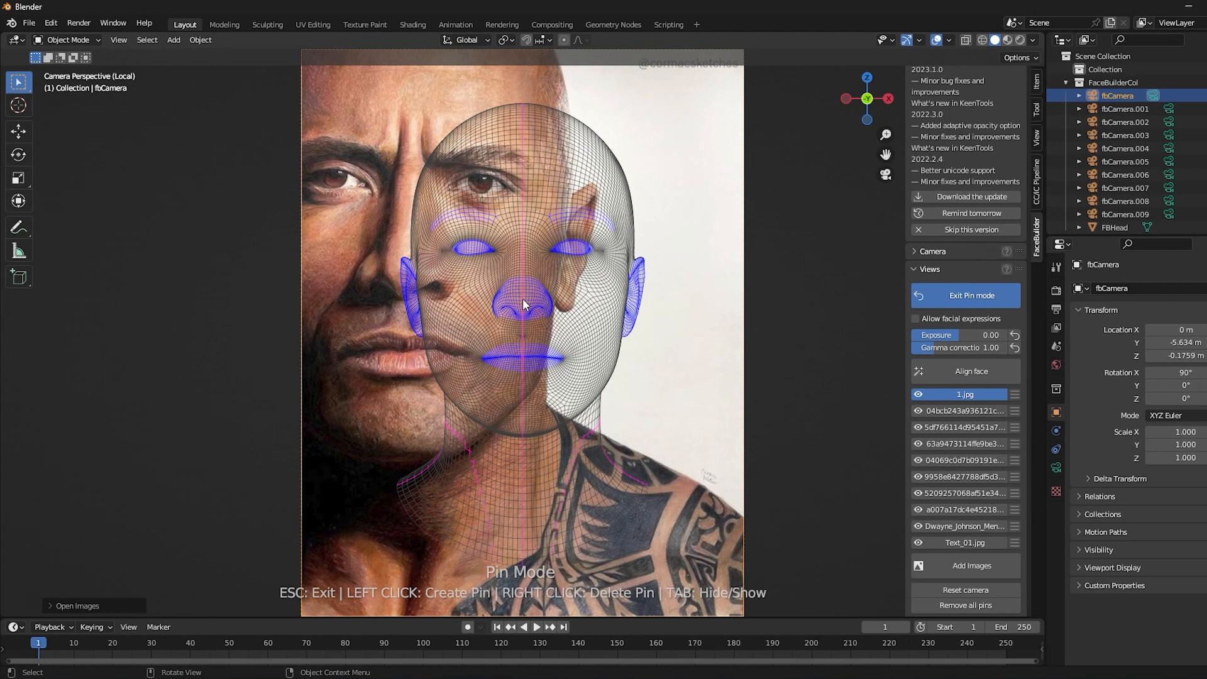
Step: Pin the mesh's nose, mouth corners, eye corners, visible ear and side of the skull to the face in 1.jpg
{"action": "left_click_drag", "start_coordinate": [522, 297], "coordinate": [400, 270]}
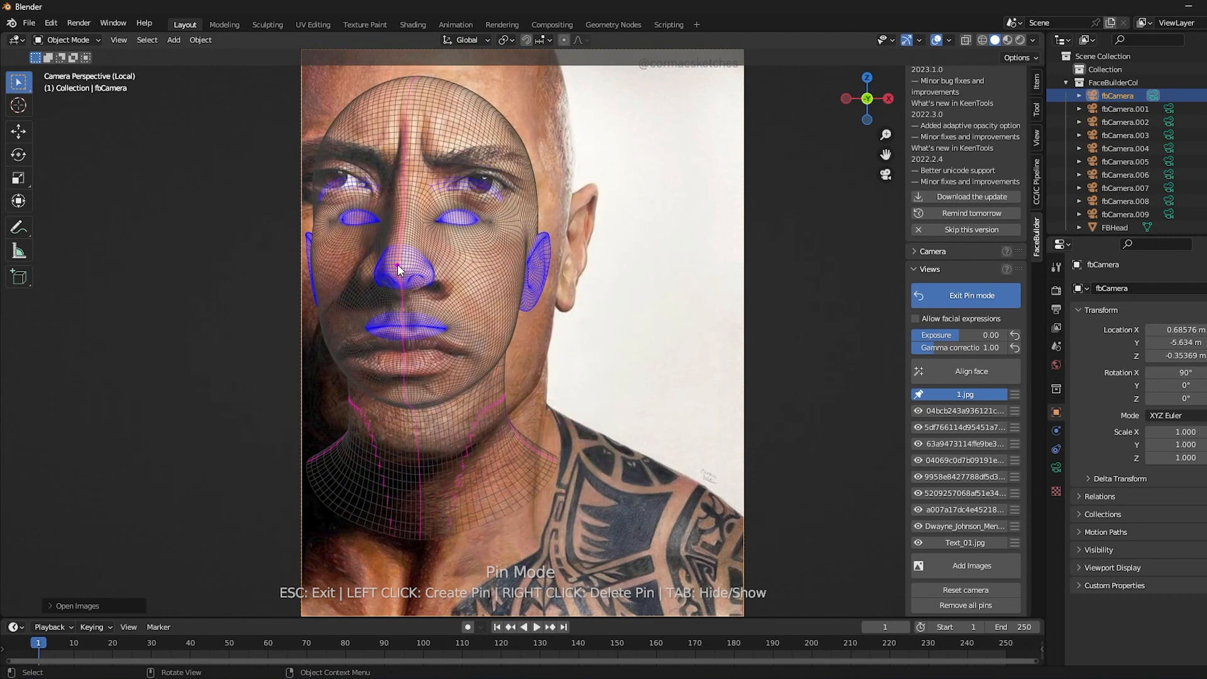
{"action": "left_click_drag", "start_coordinate": [449, 329], "coordinate": [458, 352]}
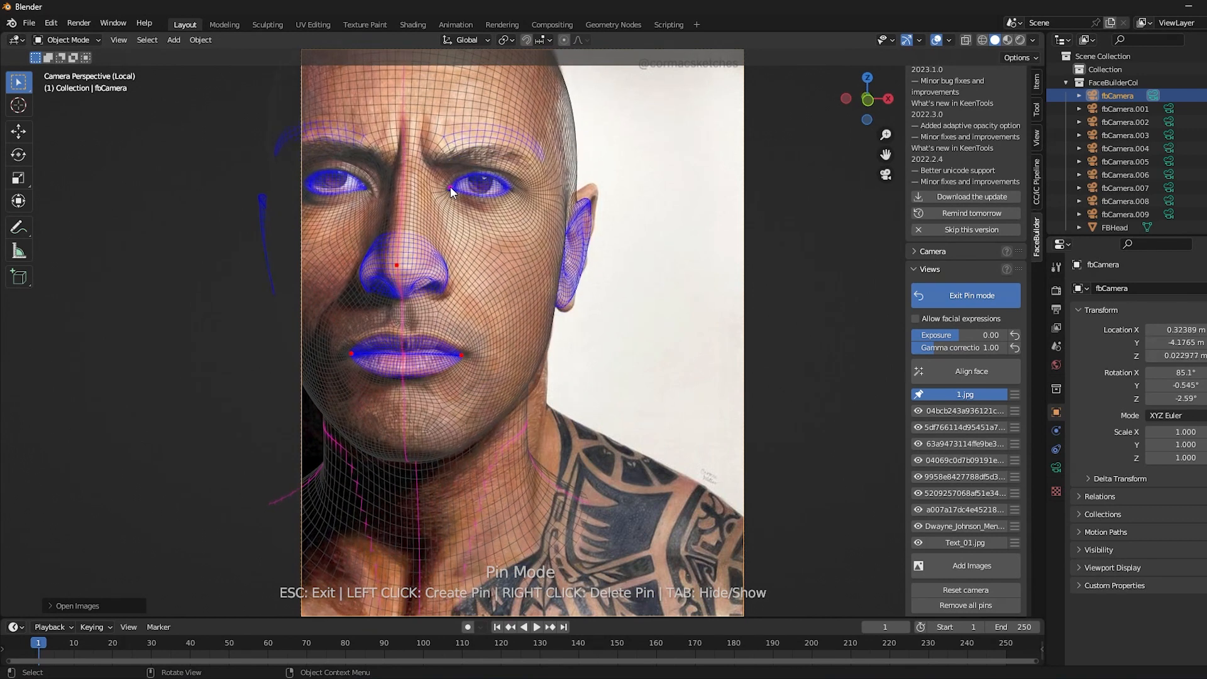
{"action": "left_click_drag", "start_coordinate": [589, 187], "coordinate": [591, 189]}
{"action": "left_click", "coordinate": [561, 306]}
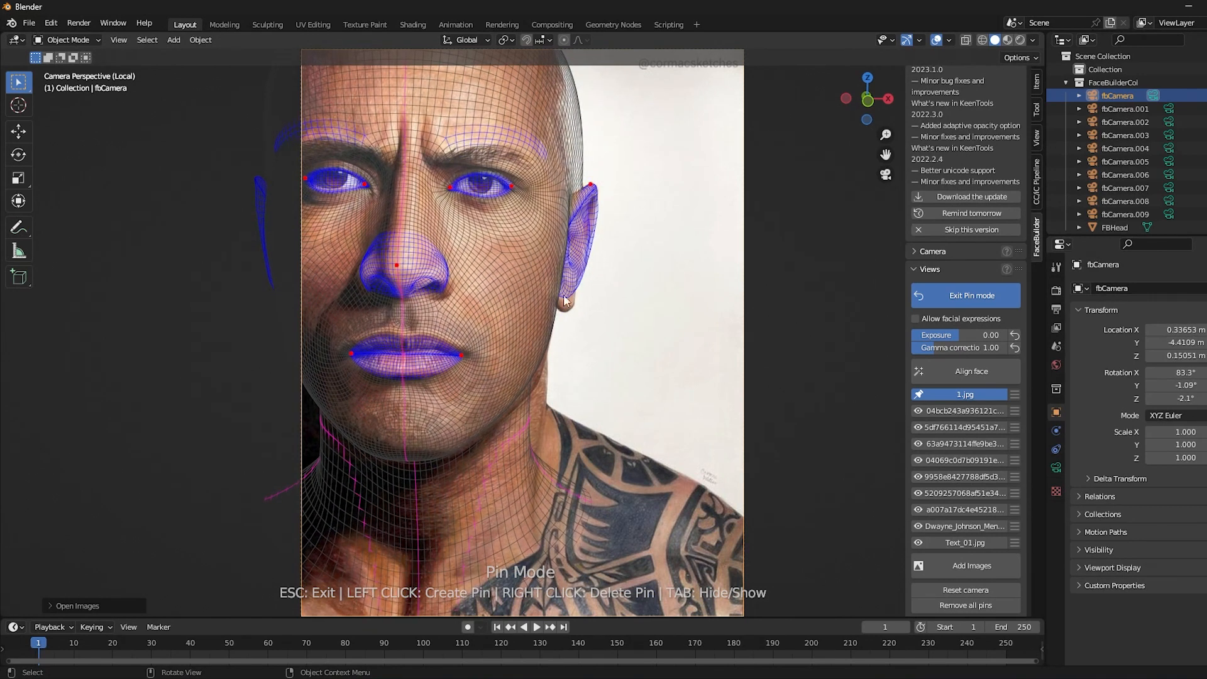
{"action": "left_click", "coordinate": [571, 121]}
{"action": "left_click", "coordinate": [573, 180]}
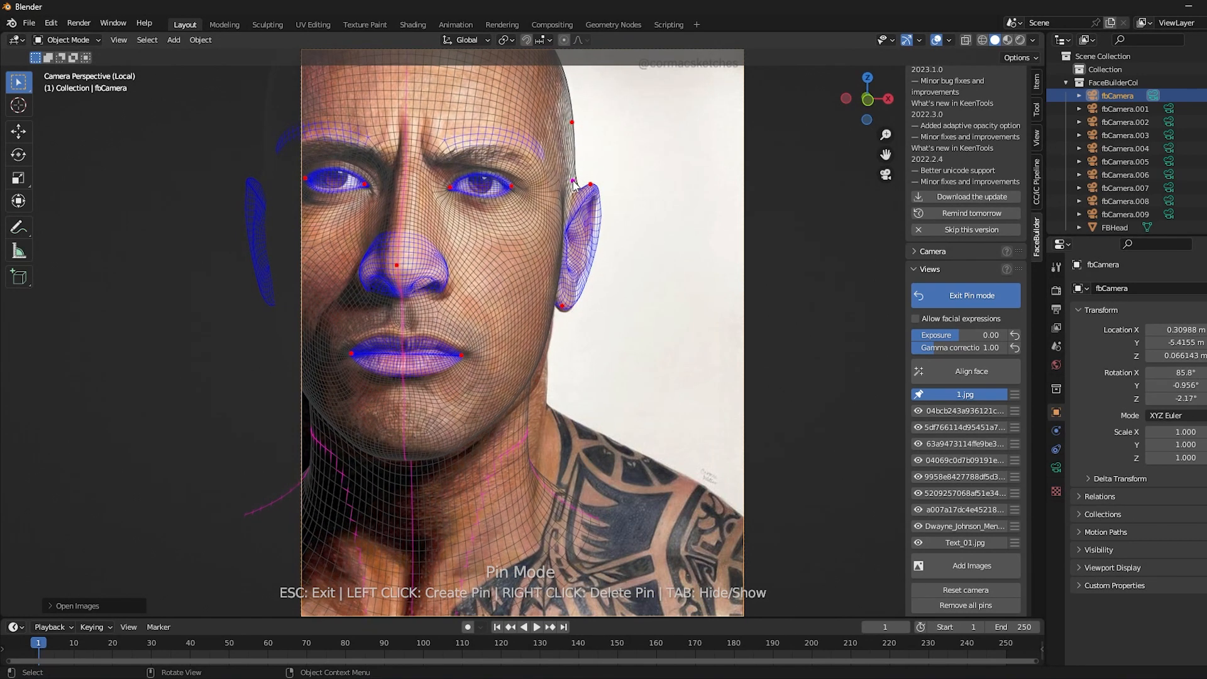
{"action": "left_click", "coordinate": [593, 229]}
Step: Try to pin the neck and shoulder edge to the photo, and undo those pins
{"action": "left_click_drag", "start_coordinate": [525, 417], "coordinate": [542, 417]}
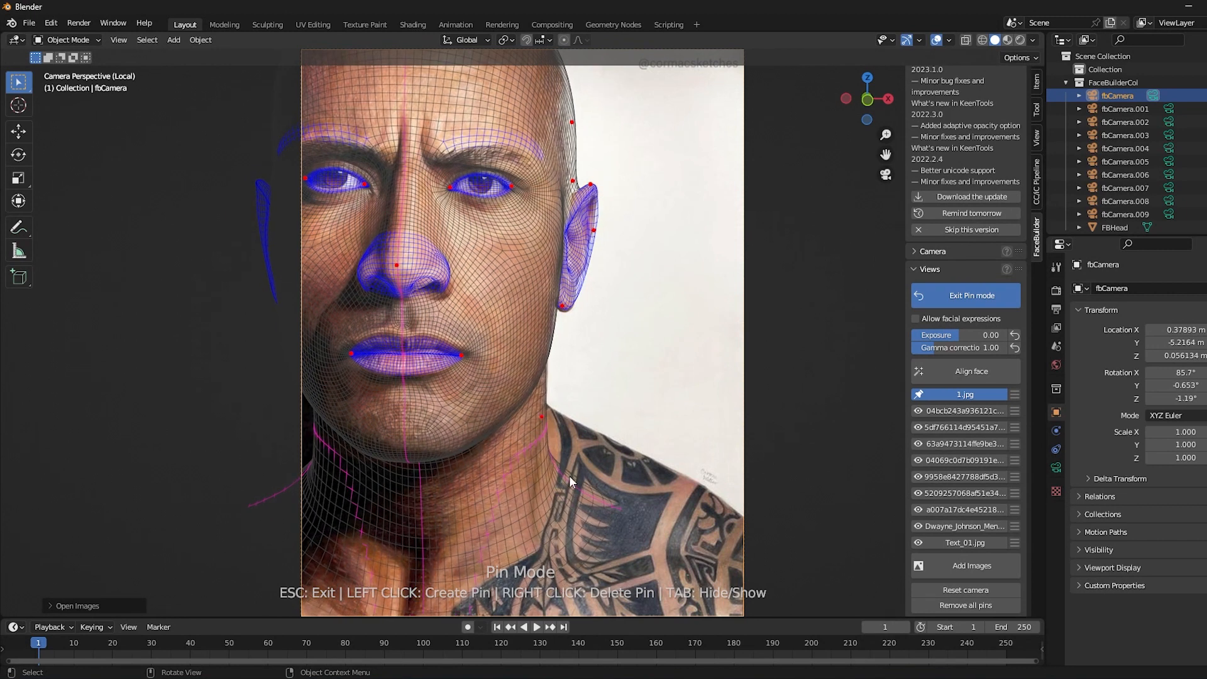
{"action": "left_click", "coordinate": [588, 435]}
{"action": "key", "text": "ctrl+z"}
{"action": "key", "text": "ctrl+z"}
{"action": "key", "text": "ctrl+z"}
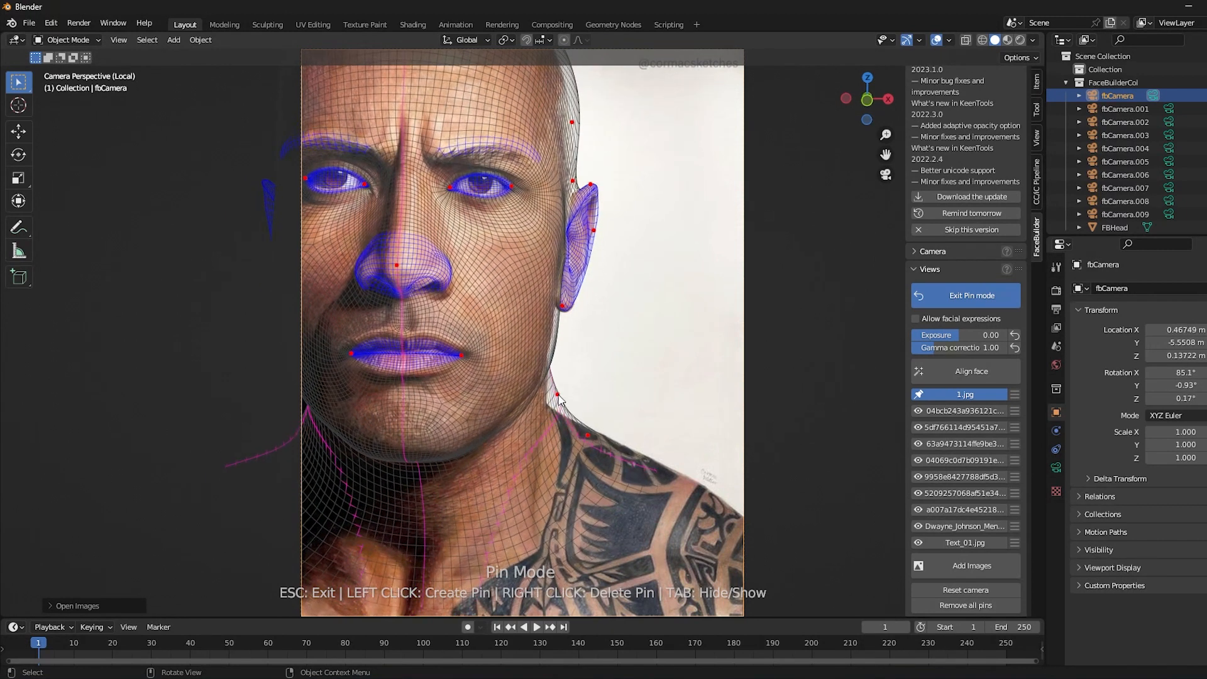
Step: Pin the neck edge, the jaw below the ear, the chin and the jawline to the photo
{"action": "left_click_drag", "start_coordinate": [540, 458], "coordinate": [544, 379]}
{"action": "left_click_drag", "start_coordinate": [555, 321], "coordinate": [550, 321]}
{"action": "left_click_drag", "start_coordinate": [405, 448], "coordinate": [428, 433]}
{"action": "left_click", "coordinate": [528, 392]}
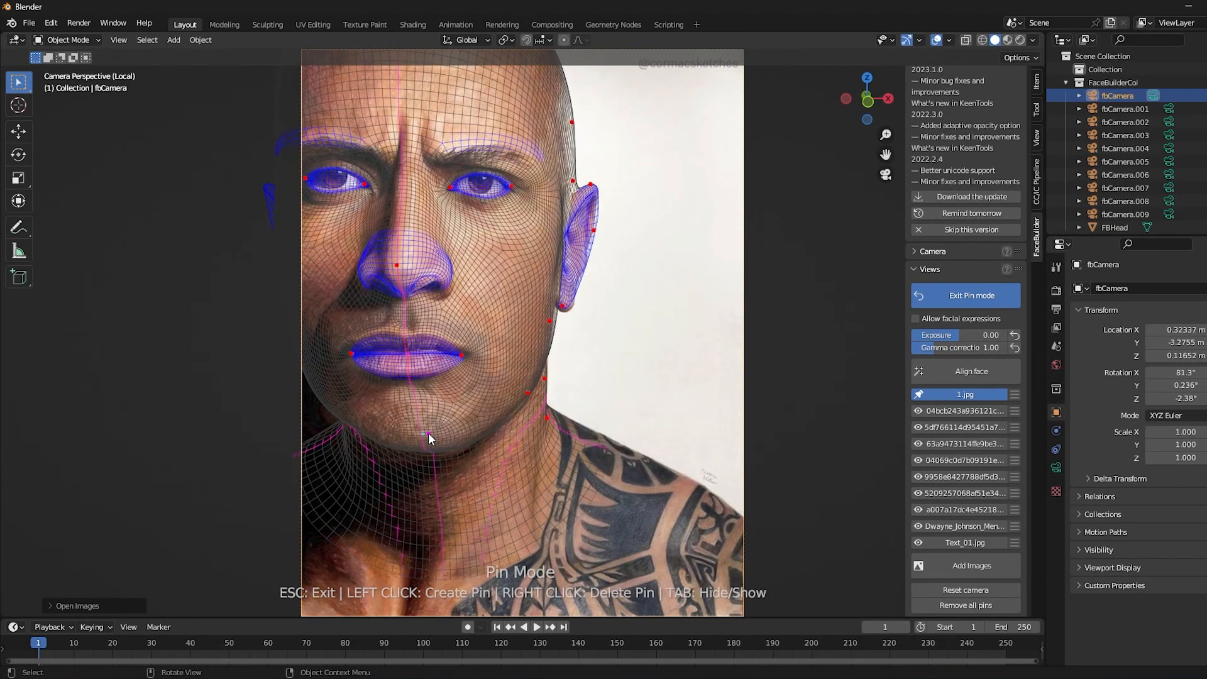
Step: Remove the neck and chin pins and reposition the jaw pin along the jawline
{"action": "right_click", "coordinate": [547, 417]}
{"action": "right_click", "coordinate": [545, 378]}
{"action": "right_click", "coordinate": [429, 434]}
{"action": "left_click_drag", "start_coordinate": [407, 447], "coordinate": [406, 441]}
{"action": "left_click_drag", "start_coordinate": [528, 393], "coordinate": [534, 377]}
{"action": "left_click_drag", "start_coordinate": [406, 442], "coordinate": [420, 462]}
{"action": "right_click", "coordinate": [420, 461]}
Step: Pin the side of the neck, the lower jaw and the chin to their outlines in the photo
{"action": "left_click", "coordinate": [541, 410]}
{"action": "left_click", "coordinate": [489, 427]}
{"action": "left_click_drag", "start_coordinate": [410, 435], "coordinate": [417, 449]}
Step: Pin the nostril edge and both ends of the eyebrow on the ear side of the face
{"action": "left_click_drag", "start_coordinate": [444, 283], "coordinate": [449, 289]}
{"action": "left_click_drag", "start_coordinate": [447, 140], "coordinate": [446, 157]}
{"action": "left_click_drag", "start_coordinate": [537, 155], "coordinate": [533, 164]}
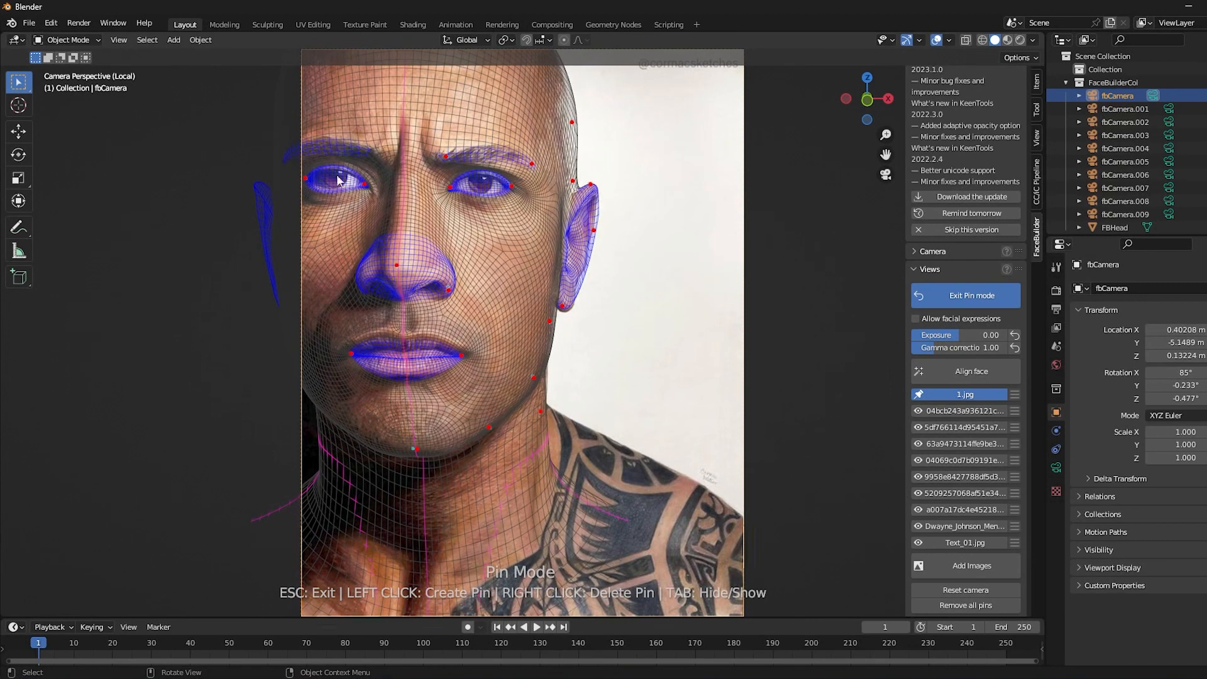
Step: Switch to the 04bcb243a936121c... photo view, try pinning the nose, and reset the view's camera
{"action": "left_click", "coordinate": [950, 411]}
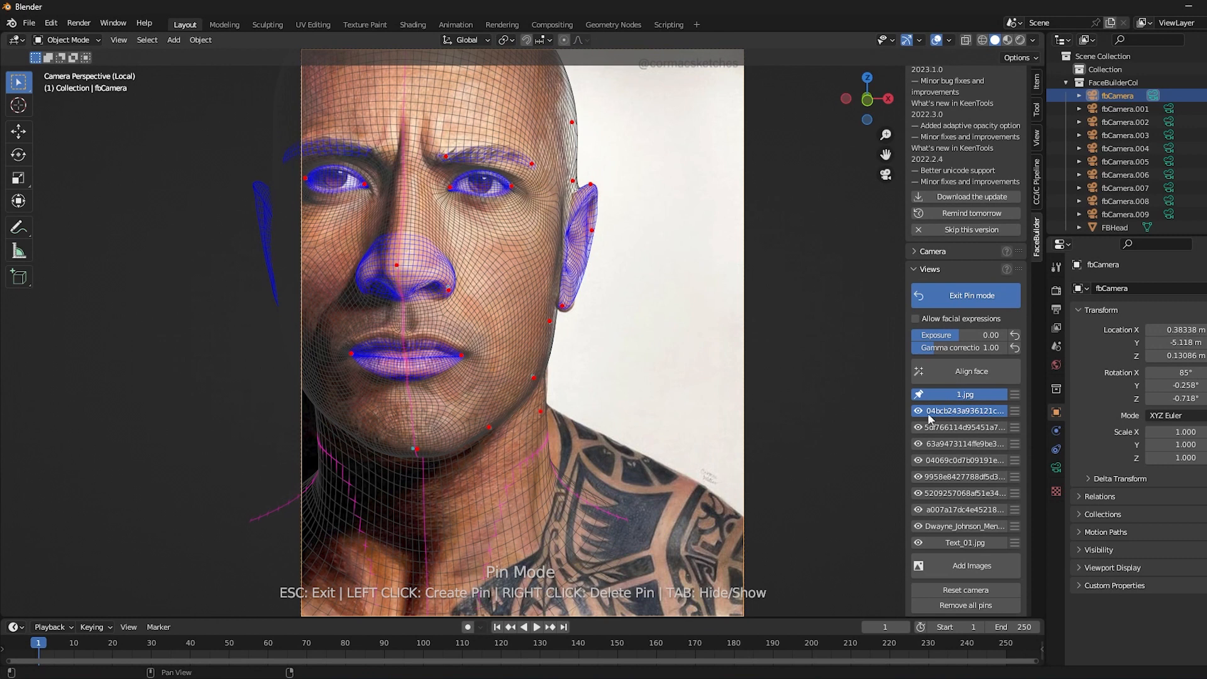
{"action": "left_click_drag", "start_coordinate": [520, 304], "coordinate": [500, 293]}
{"action": "left_click", "coordinate": [523, 366]}
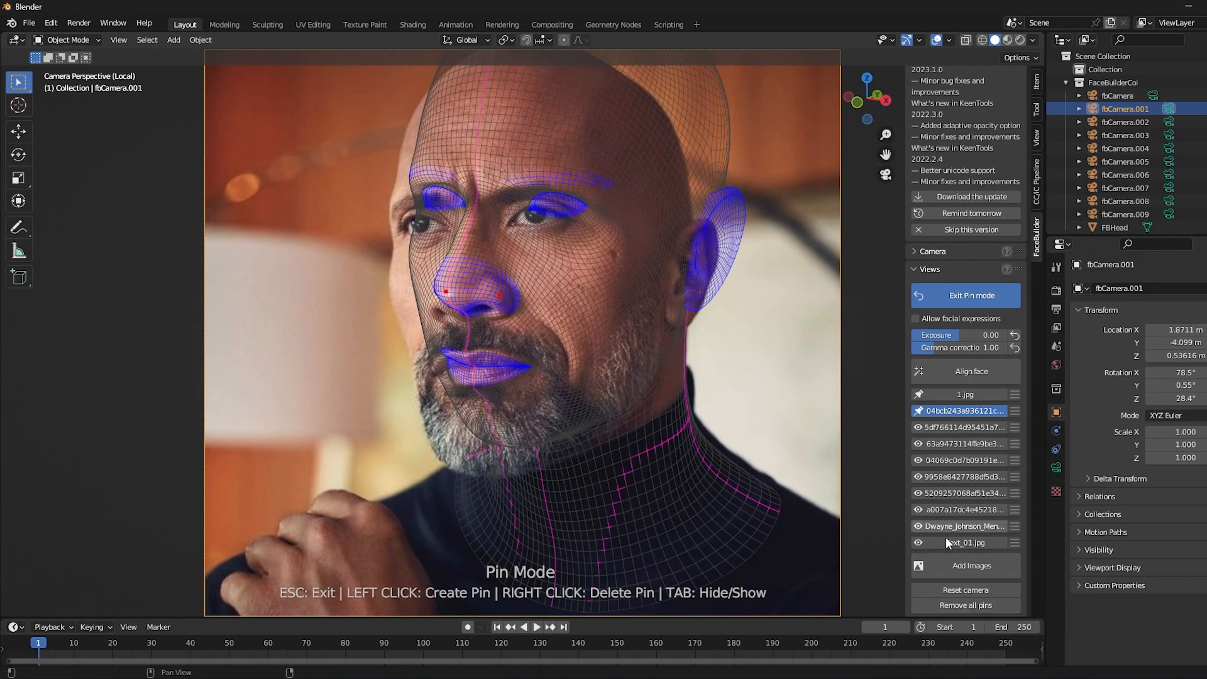
{"action": "left_click", "coordinate": [951, 590]}
Step: Align the mesh to the three-quarter photo by pinning the nose, mouth corners, eye area and visible ear
{"action": "left_click_drag", "start_coordinate": [493, 293], "coordinate": [451, 293]}
{"action": "left_click_drag", "start_coordinate": [418, 351], "coordinate": [437, 372]}
{"action": "left_click_drag", "start_coordinate": [531, 344], "coordinate": [523, 364]}
{"action": "left_click_drag", "start_coordinate": [507, 228], "coordinate": [446, 226]}
{"action": "left_click_drag", "start_coordinate": [693, 213], "coordinate": [701, 222]}
{"action": "left_click", "coordinate": [678, 323]}
Step: Pin the back, forehead, top and brow edge of the mesh to the head's outline in the photo
{"action": "left_click_drag", "start_coordinate": [692, 141], "coordinate": [681, 145]}
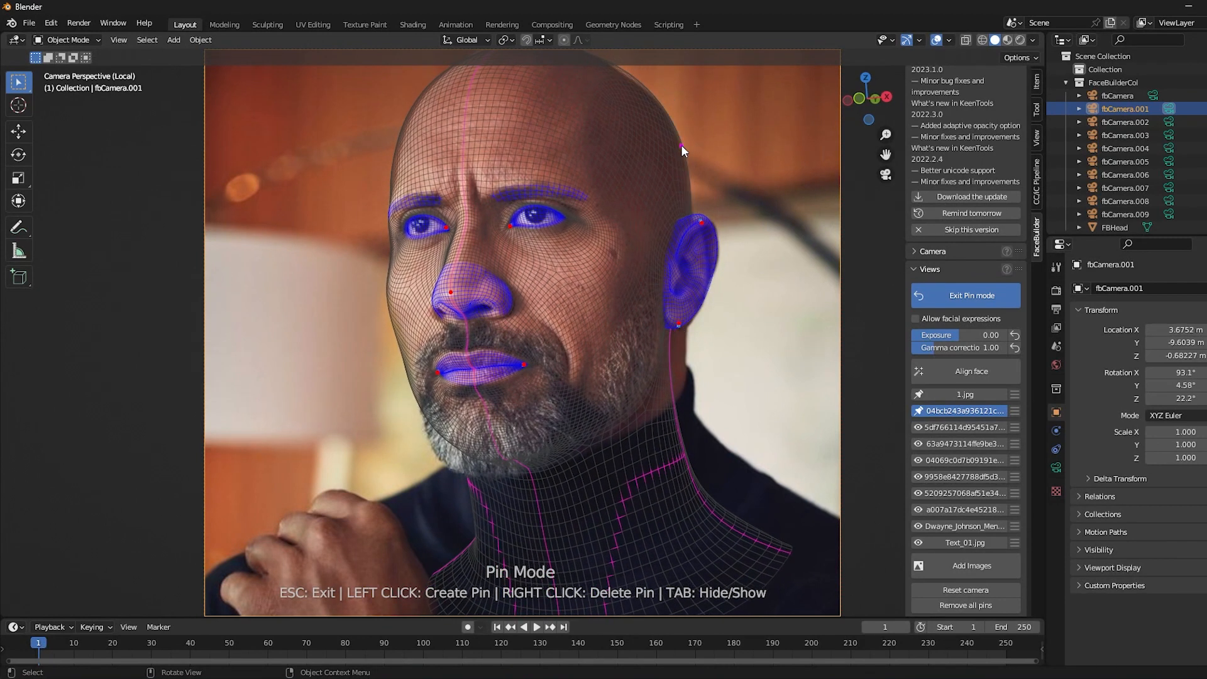
{"action": "left_click", "coordinate": [396, 164]}
{"action": "left_click_drag", "start_coordinate": [485, 61], "coordinate": [476, 66]}
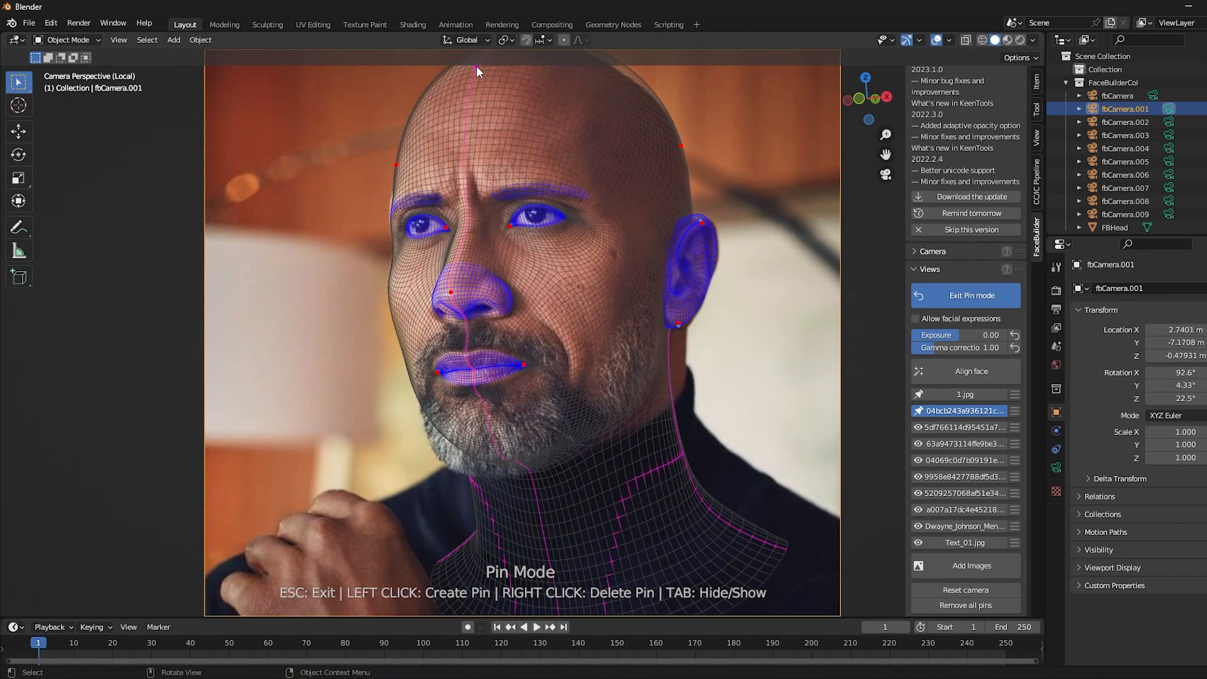
{"action": "left_click", "coordinate": [622, 76]}
{"action": "left_click", "coordinate": [388, 215]}
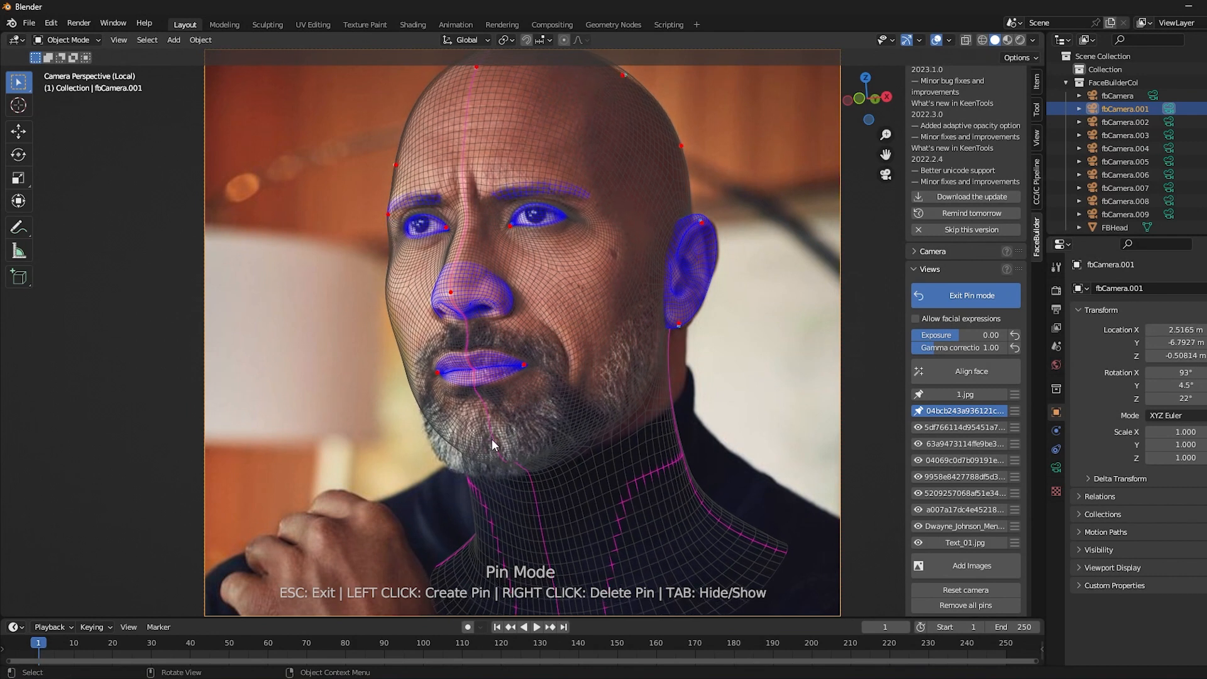
Step: Pin the chin, the back of the neck below the ear and the middle of both lips
{"action": "left_click", "coordinate": [469, 441]}
{"action": "left_click_drag", "start_coordinate": [666, 389], "coordinate": [686, 383]}
{"action": "left_click_drag", "start_coordinate": [680, 337], "coordinate": [686, 336]}
{"action": "left_click_drag", "start_coordinate": [685, 382], "coordinate": [684, 367]}
{"action": "left_click_drag", "start_coordinate": [469, 443], "coordinate": [463, 451]}
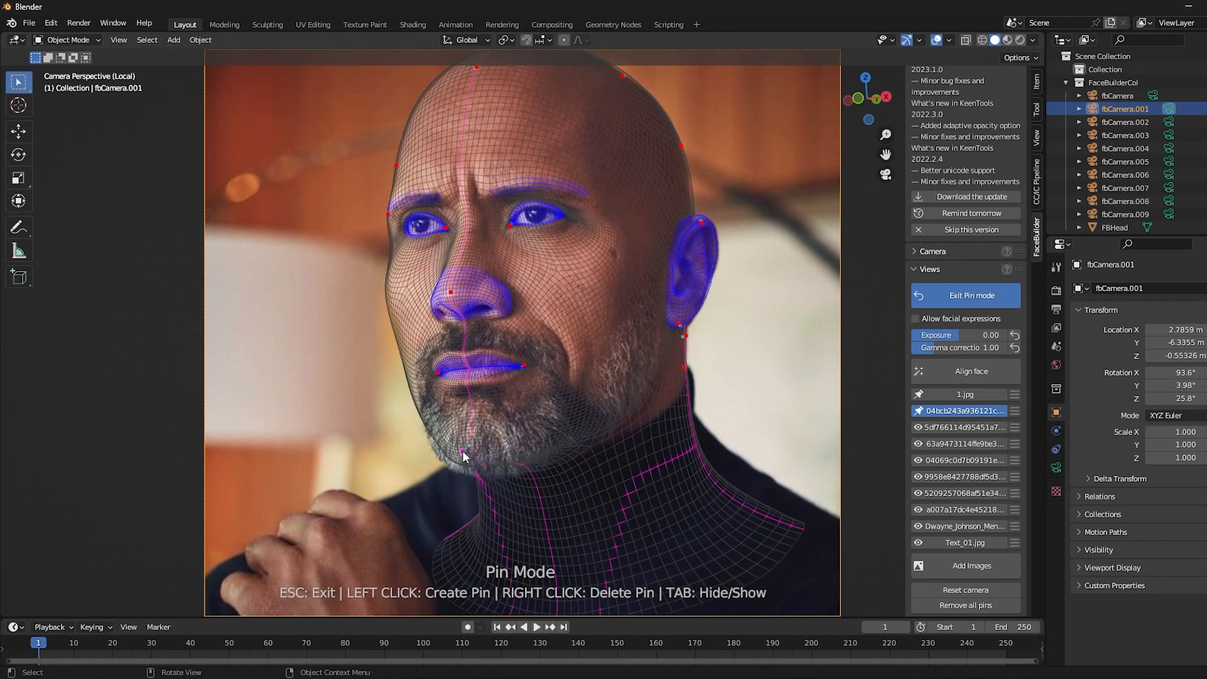
{"action": "left_click", "coordinate": [467, 382]}
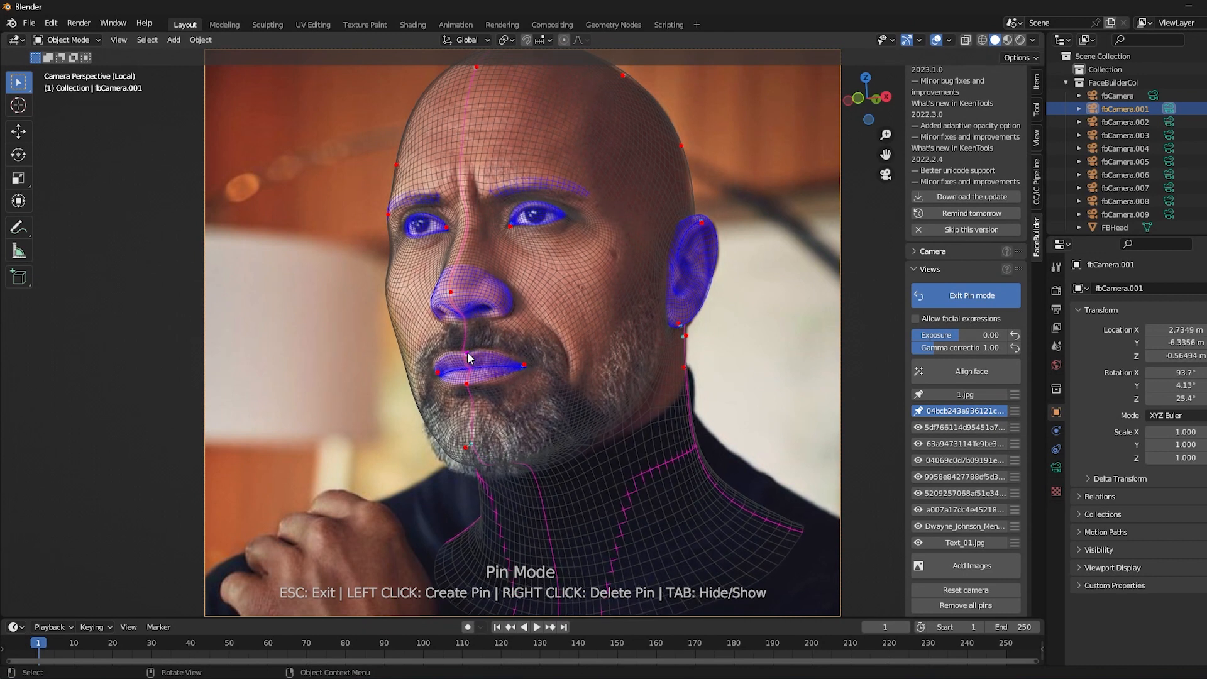
{"action": "left_click_drag", "start_coordinate": [467, 354], "coordinate": [462, 355]}
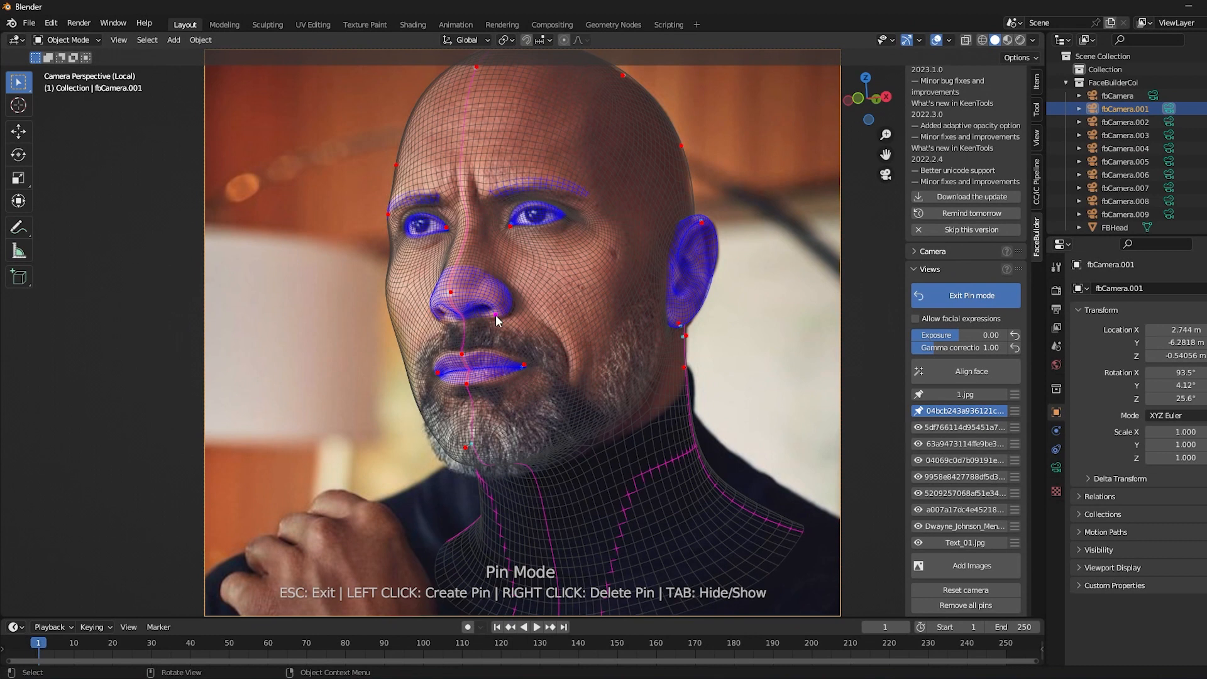
Step: Switch to the 5df766114d95451a7... photo view and pin the nose tip and both mouth corners
{"action": "left_click", "coordinate": [965, 427]}
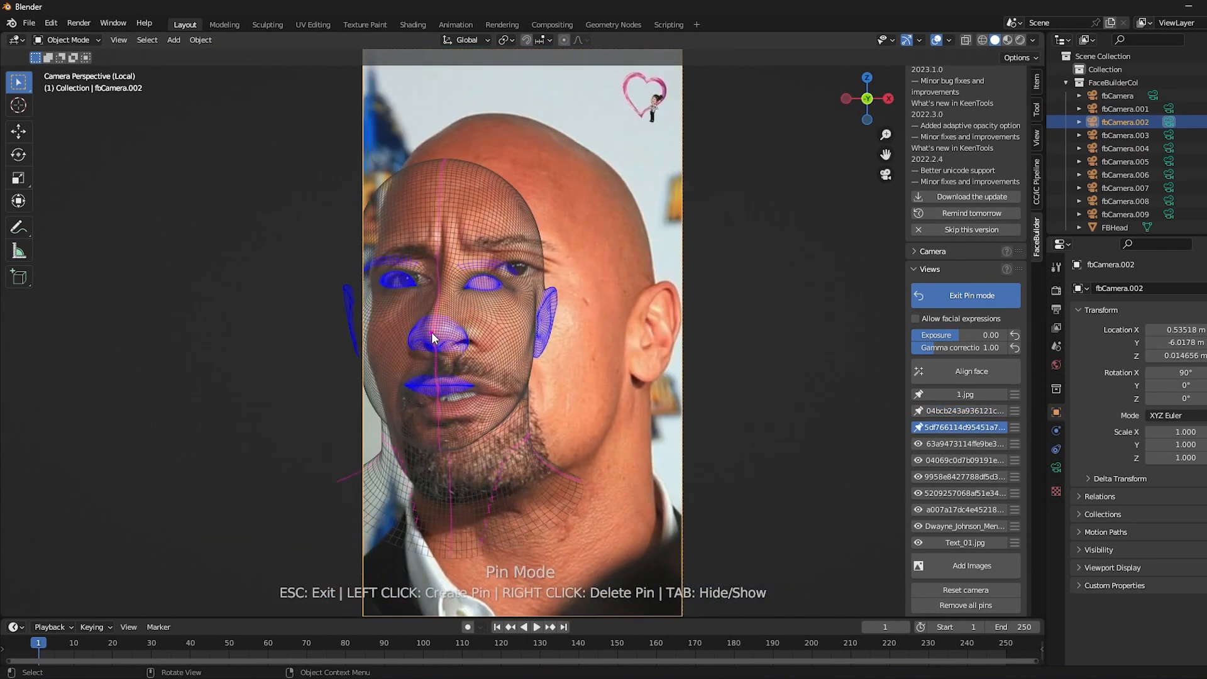
{"action": "left_click", "coordinate": [432, 333]}
{"action": "left_click", "coordinate": [422, 406]}
{"action": "left_click", "coordinate": [505, 397]}
Step: Pin the inner and outer corners of both eyes to the photo
{"action": "left_click", "coordinate": [484, 272]}
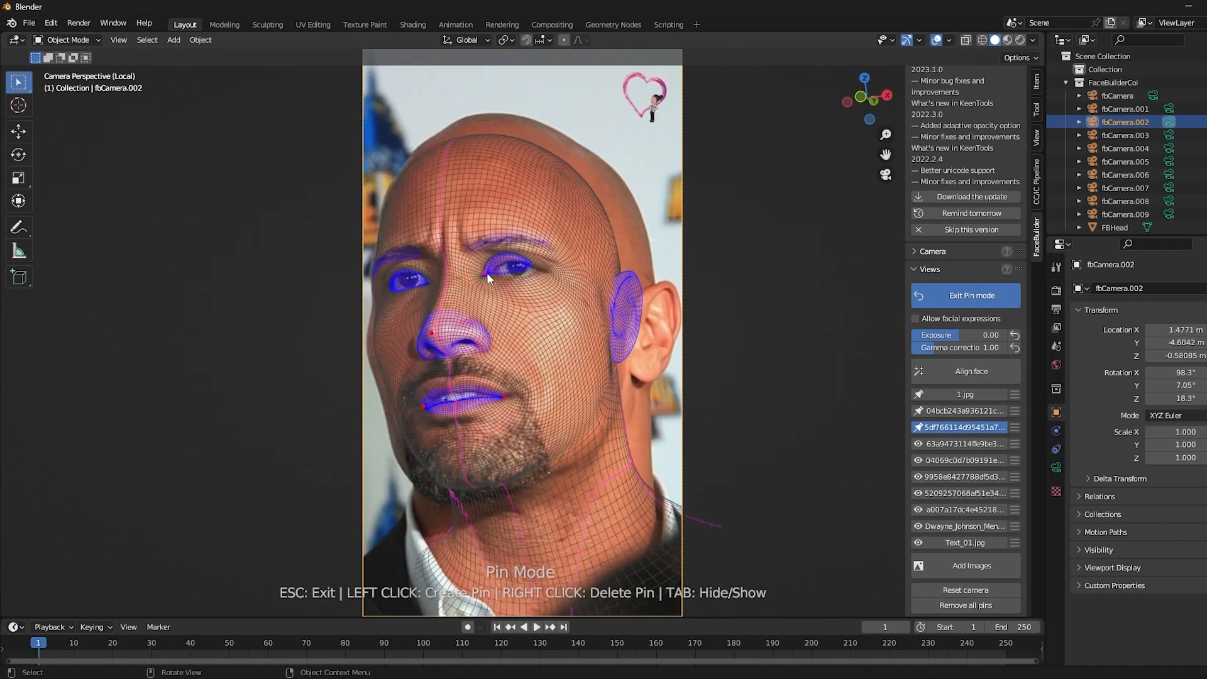
{"action": "left_click_drag", "start_coordinate": [484, 271], "coordinate": [489, 272]}
{"action": "left_click", "coordinate": [541, 274]}
{"action": "left_click", "coordinate": [427, 282]}
{"action": "left_click", "coordinate": [388, 284]}
{"action": "left_click_drag", "start_coordinate": [387, 284], "coordinate": [387, 288]}
Step: Pin the visible ear and the back, top and forehead of the skull to the photo's outline
{"action": "left_click", "coordinate": [657, 287]}
{"action": "left_click", "coordinate": [649, 375]}
{"action": "left_click", "coordinate": [675, 291]}
{"action": "left_click", "coordinate": [648, 239]}
{"action": "left_click", "coordinate": [582, 146]}
{"action": "left_click", "coordinate": [488, 120]}
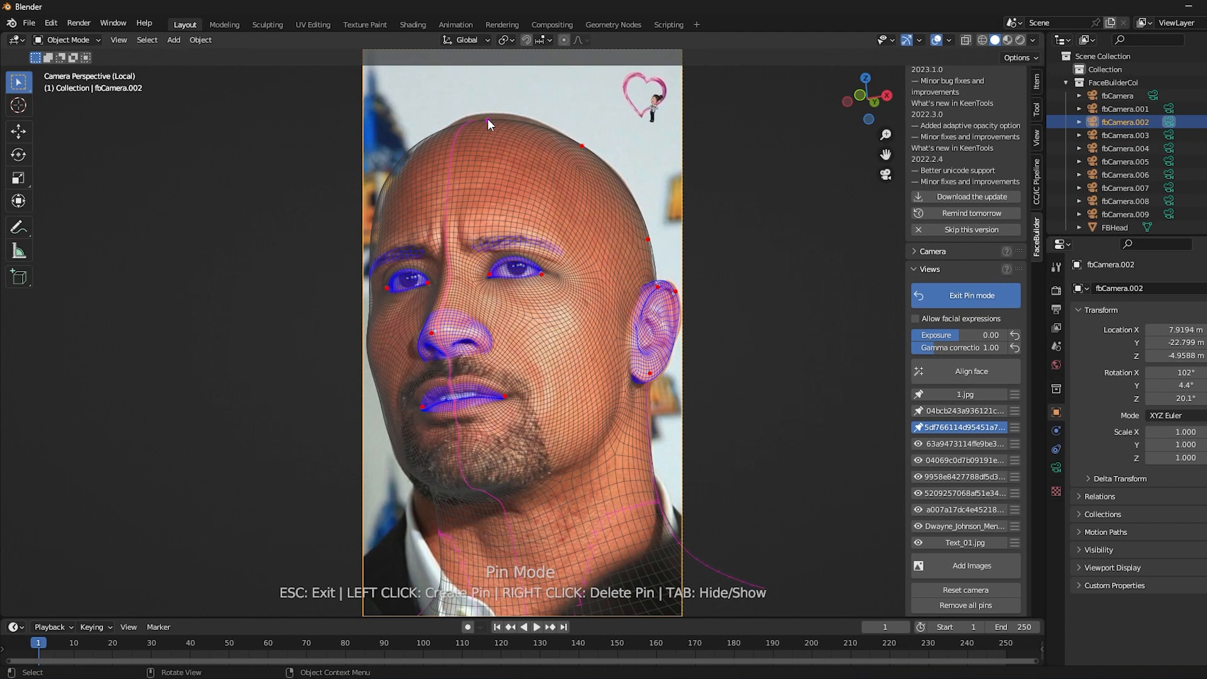
{"action": "left_click", "coordinate": [404, 164]}
Step: Pin the chin, the far jaw edge and the far cheek to the photo
{"action": "left_click", "coordinate": [454, 479]}
{"action": "left_click", "coordinate": [403, 466]}
{"action": "left_click", "coordinate": [382, 405]}
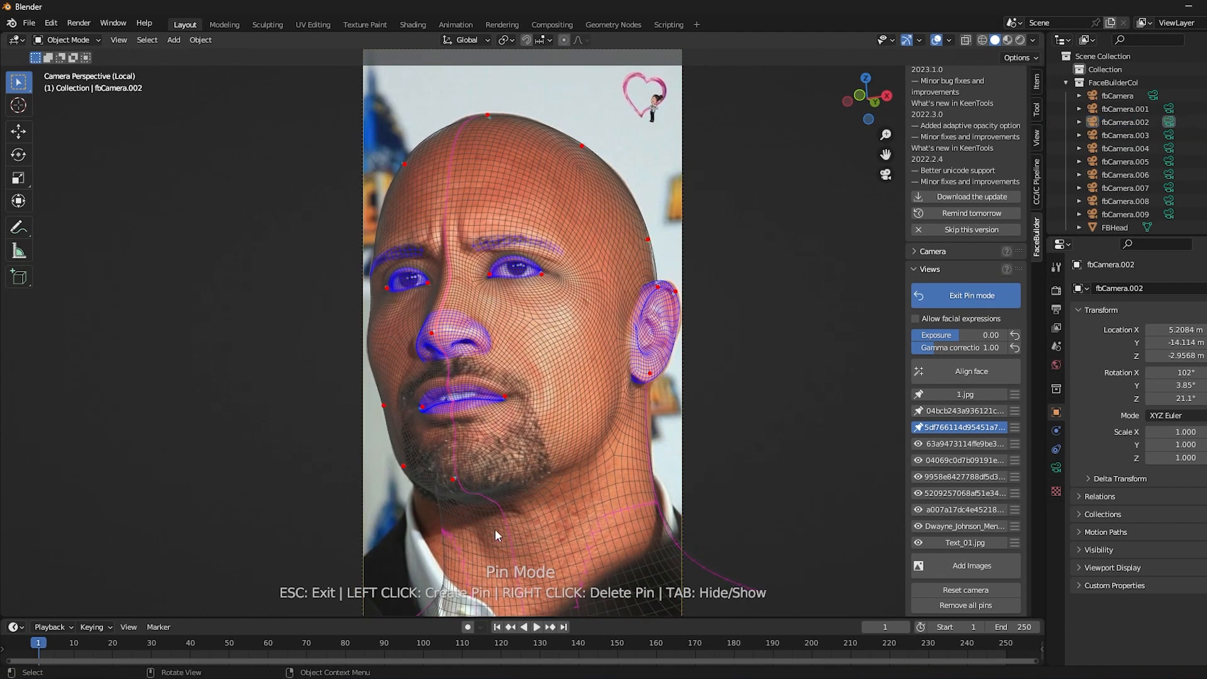
Step: Switch to the 63a9473114ffe9be3... photo view and pin the nose tip, both mouth corners and both nostrils
{"action": "left_click", "coordinate": [956, 444]}
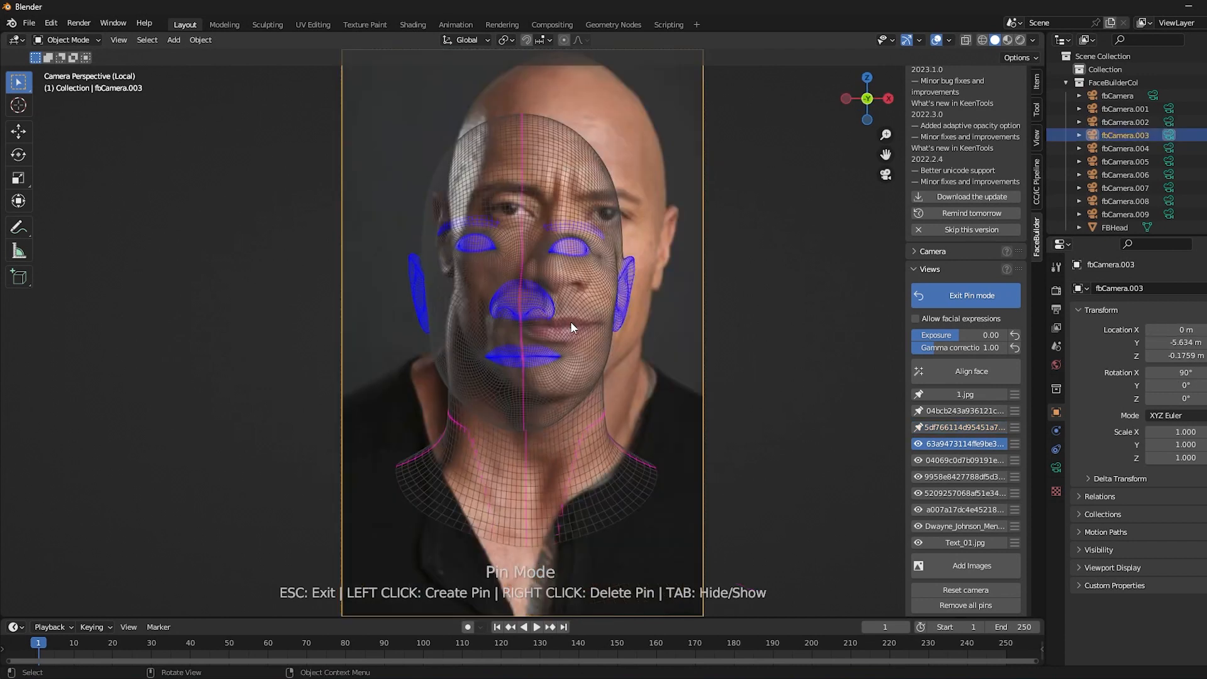
{"action": "left_click_drag", "start_coordinate": [517, 299], "coordinate": [556, 266]}
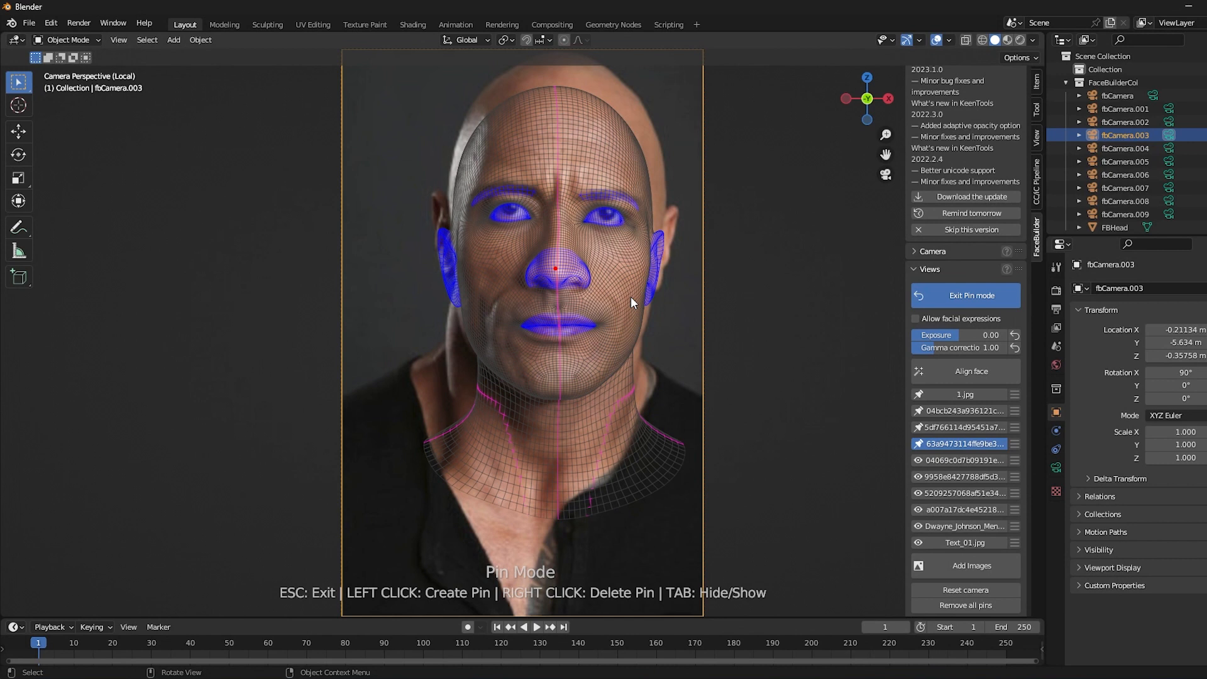
{"action": "left_click_drag", "start_coordinate": [522, 326], "coordinate": [520, 324]}
{"action": "left_click_drag", "start_coordinate": [596, 325], "coordinate": [597, 324]}
{"action": "left_click_drag", "start_coordinate": [556, 268], "coordinate": [582, 286]}
Step: Pin the inner and outer corners of both eyes, the tops of both ears and the jaw edge to the photo
{"action": "left_click", "coordinate": [587, 216]}
{"action": "left_click", "coordinate": [630, 218]}
{"action": "left_click", "coordinate": [671, 207]}
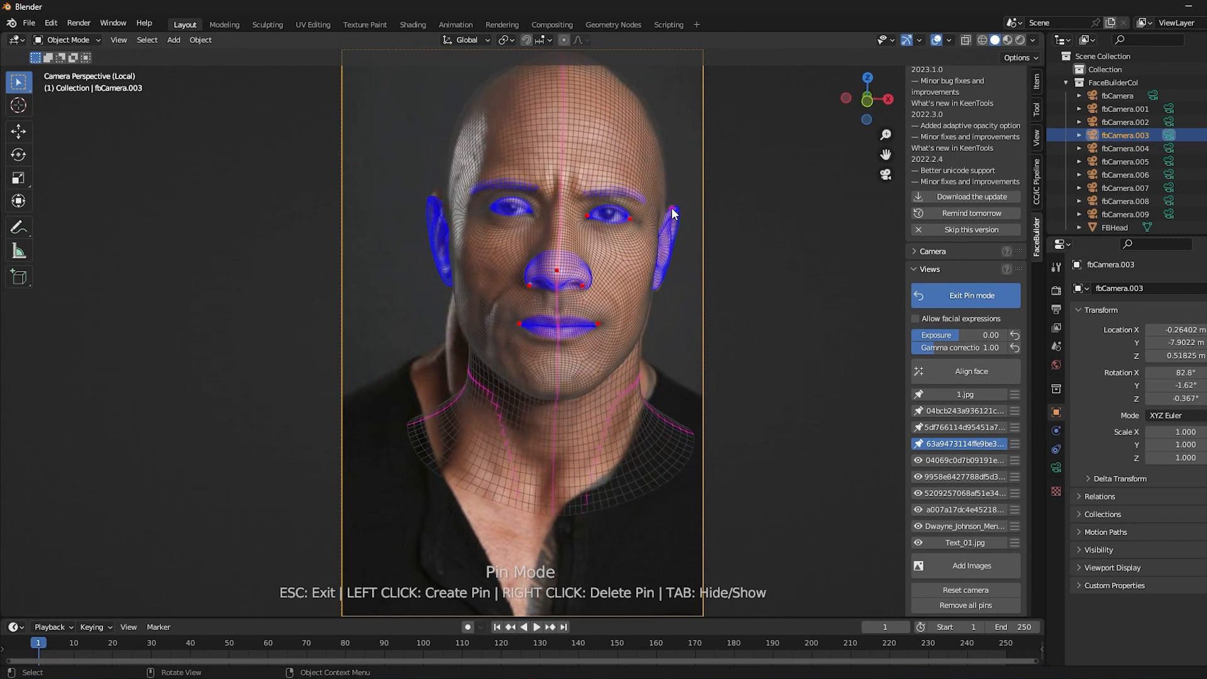
{"action": "left_click", "coordinate": [436, 200]}
{"action": "left_click", "coordinate": [643, 328]}
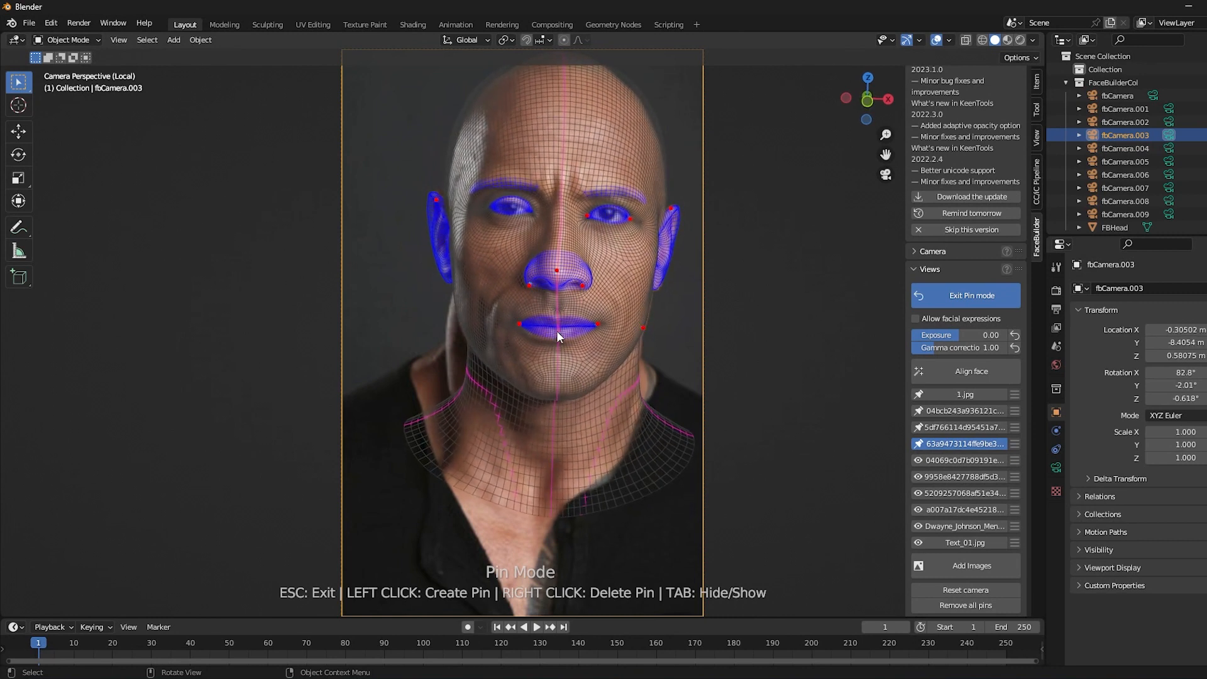
{"action": "left_click", "coordinate": [531, 214]}
{"action": "left_click", "coordinate": [492, 209]}
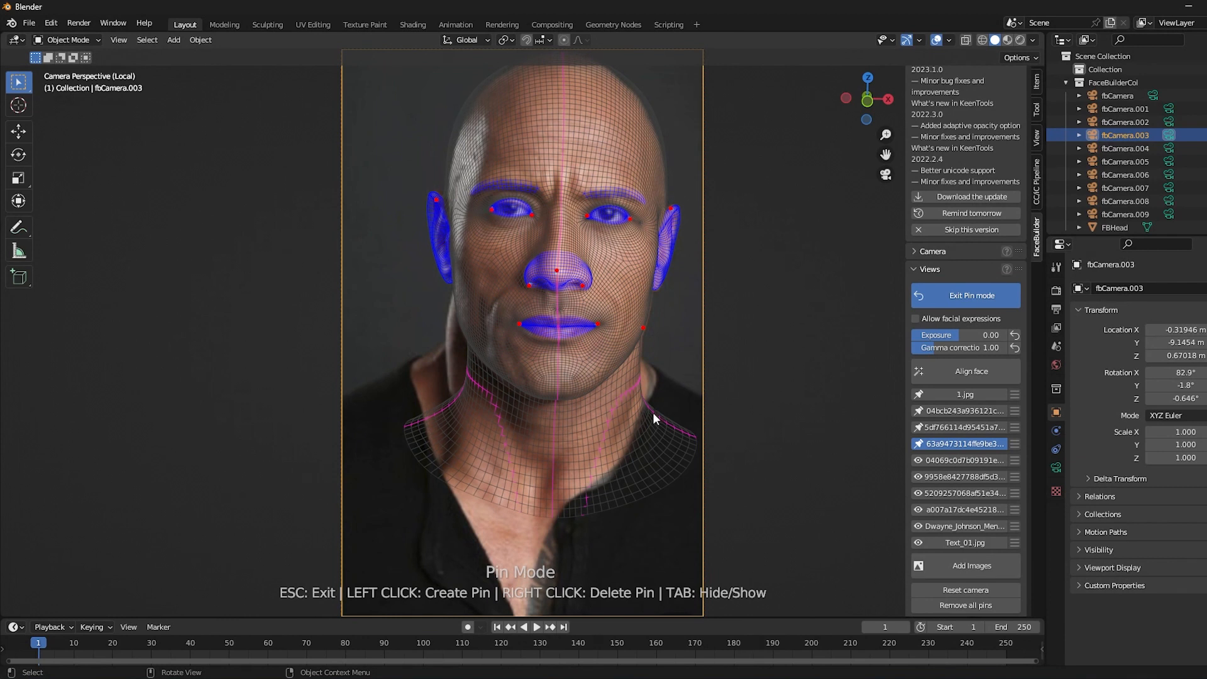
Step: Switch to the 04069c0d7b09191e... photo view and pin the nose tip, both mouth corners and both inner eye corners
{"action": "left_click", "coordinate": [968, 459]}
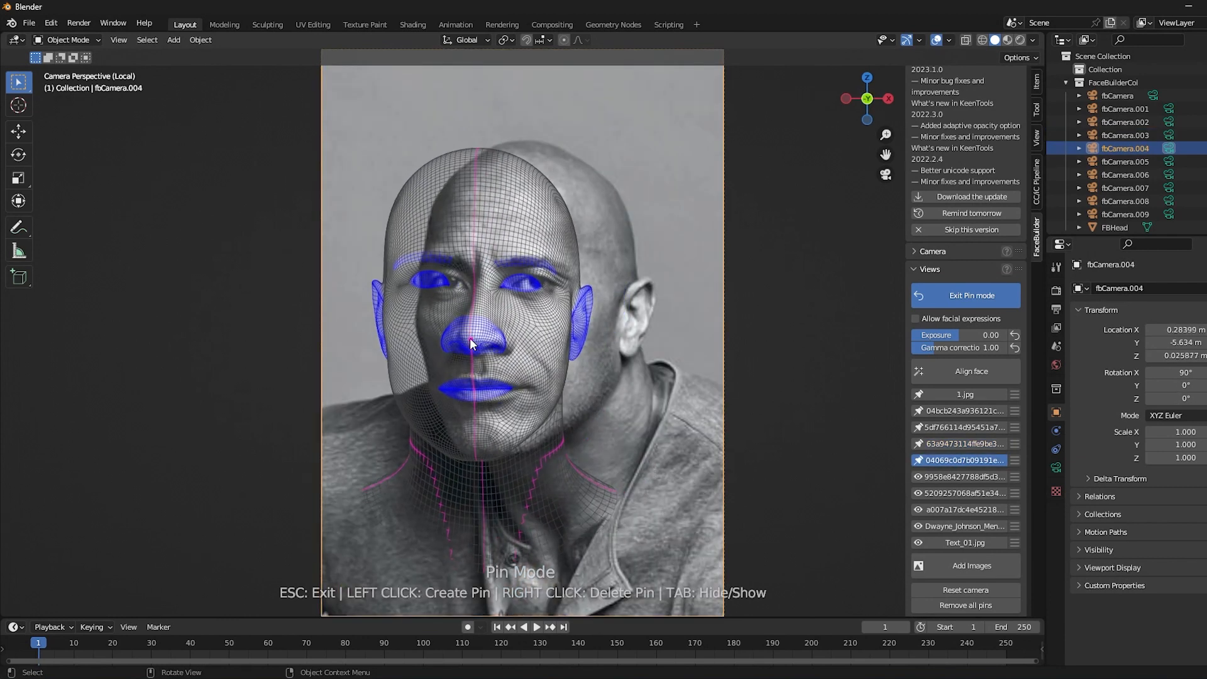
{"action": "left_click", "coordinate": [456, 390]}
{"action": "left_click", "coordinate": [523, 385]}
{"action": "left_click", "coordinate": [516, 279]}
{"action": "left_click", "coordinate": [466, 286]}
Step: Pin the top of the visible ear and the crown, back and forehead of the skull to the black-and-white photo
{"action": "left_click", "coordinate": [643, 280]}
{"action": "left_click", "coordinate": [530, 145]}
{"action": "left_click", "coordinate": [609, 187]}
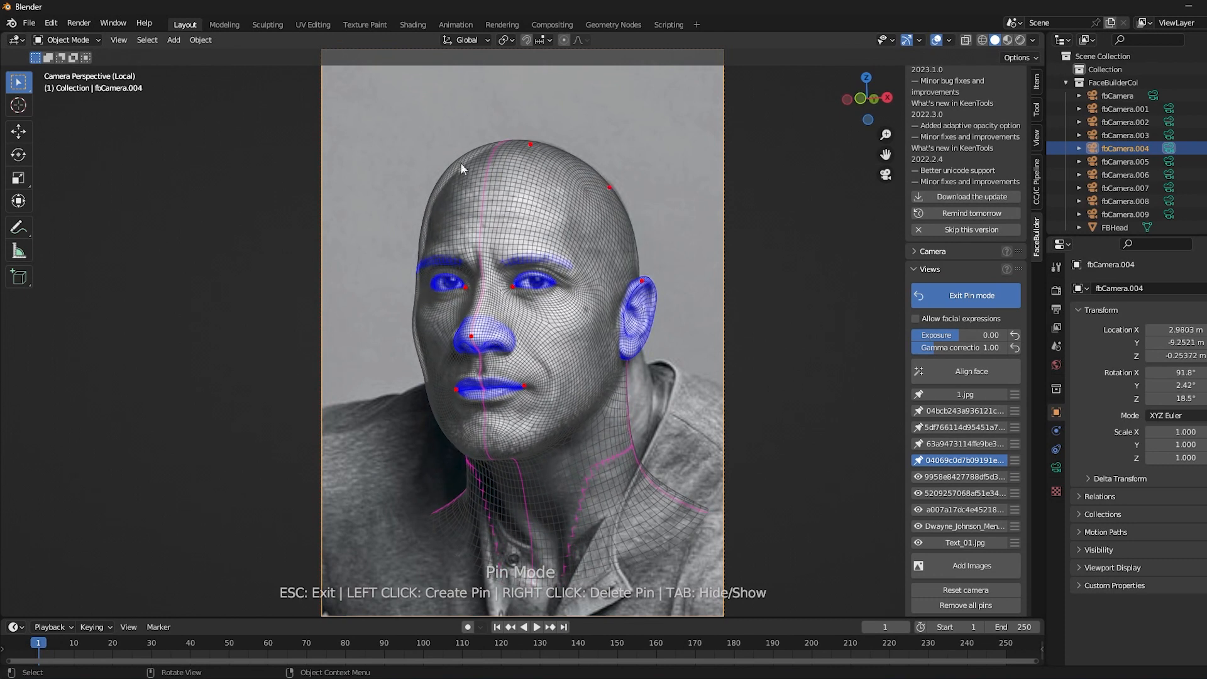
{"action": "left_click", "coordinate": [457, 171]}
Step: Switch to the 9958e8427788df5d3... photo view and pin the nose tip, both mouth corners and the far eye's inner corner
{"action": "left_click", "coordinate": [957, 477]}
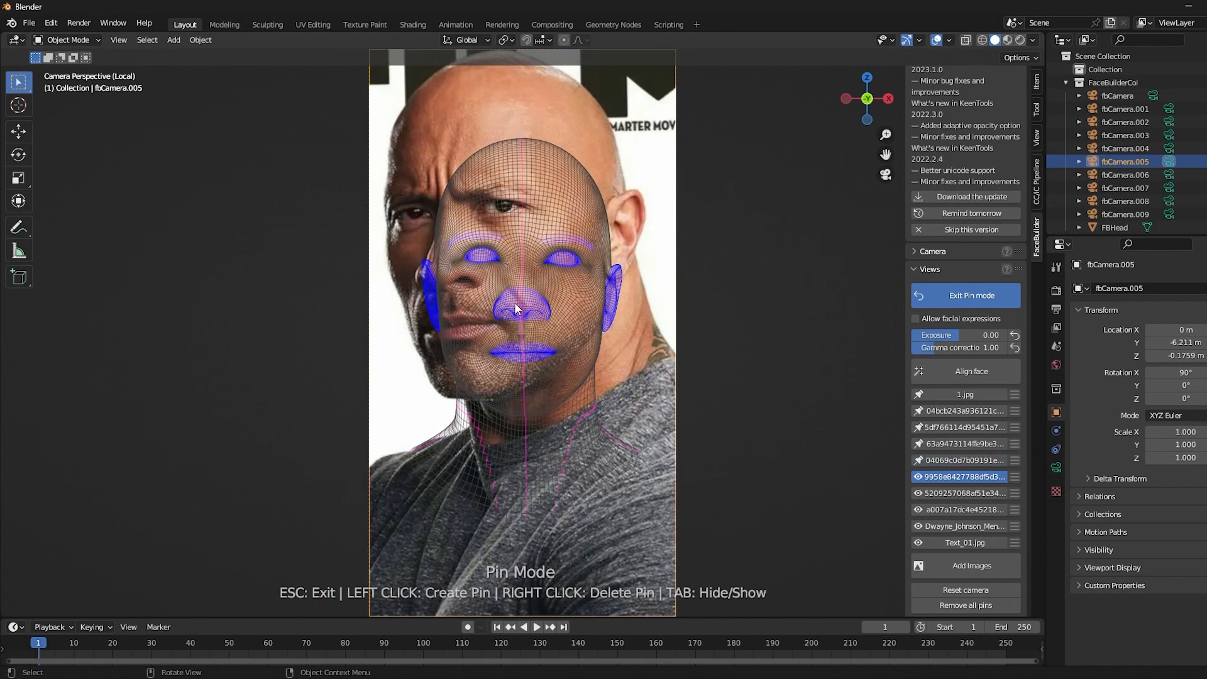
{"action": "left_click", "coordinate": [433, 269]}
{"action": "left_click", "coordinate": [429, 329]}
{"action": "left_click", "coordinate": [496, 321]}
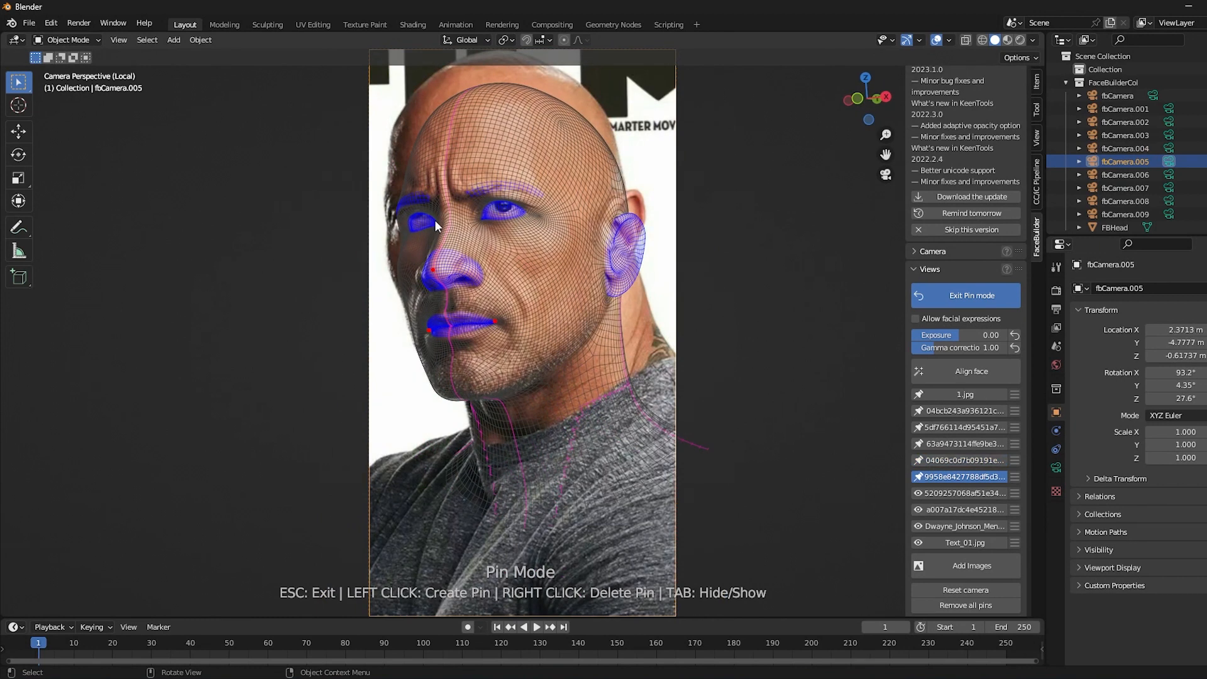
{"action": "left_click", "coordinate": [430, 219]}
Step: Pin the ear top, the upper back of the skull and the far forehead edge to the grey-sweater photo
{"action": "left_click_drag", "start_coordinate": [630, 203], "coordinate": [633, 193]}
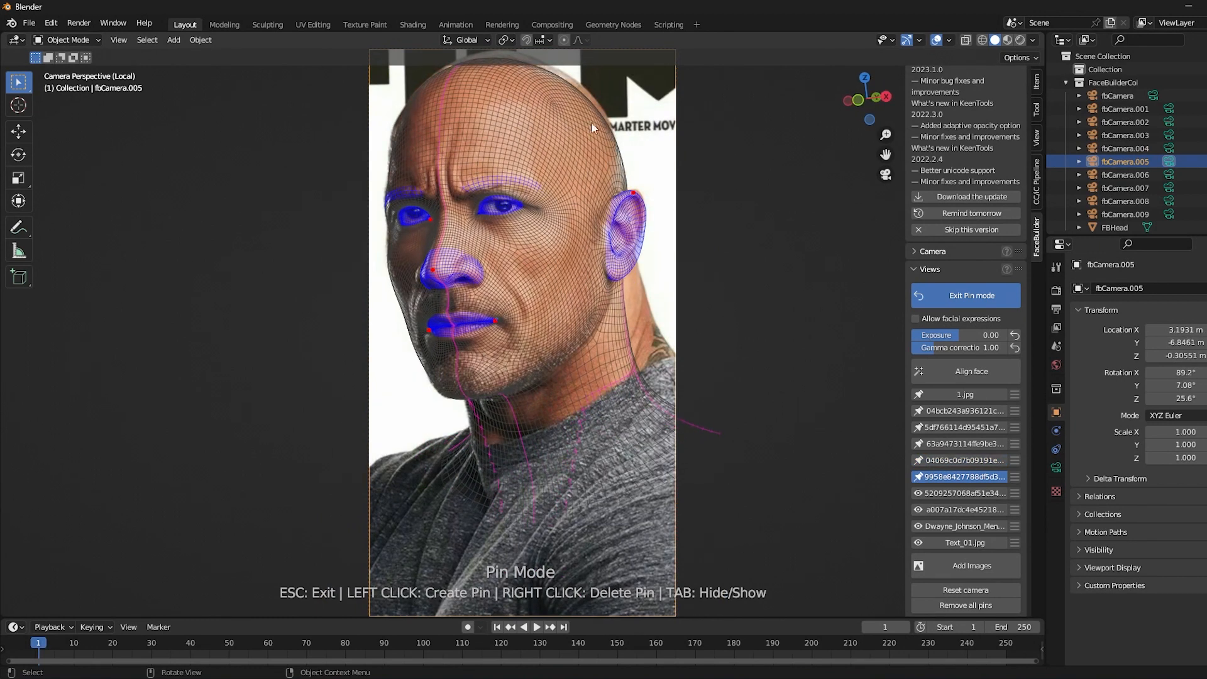
{"action": "left_click", "coordinate": [500, 59]}
{"action": "left_click_drag", "start_coordinate": [500, 61], "coordinate": [584, 89]}
{"action": "left_click", "coordinate": [424, 82]}
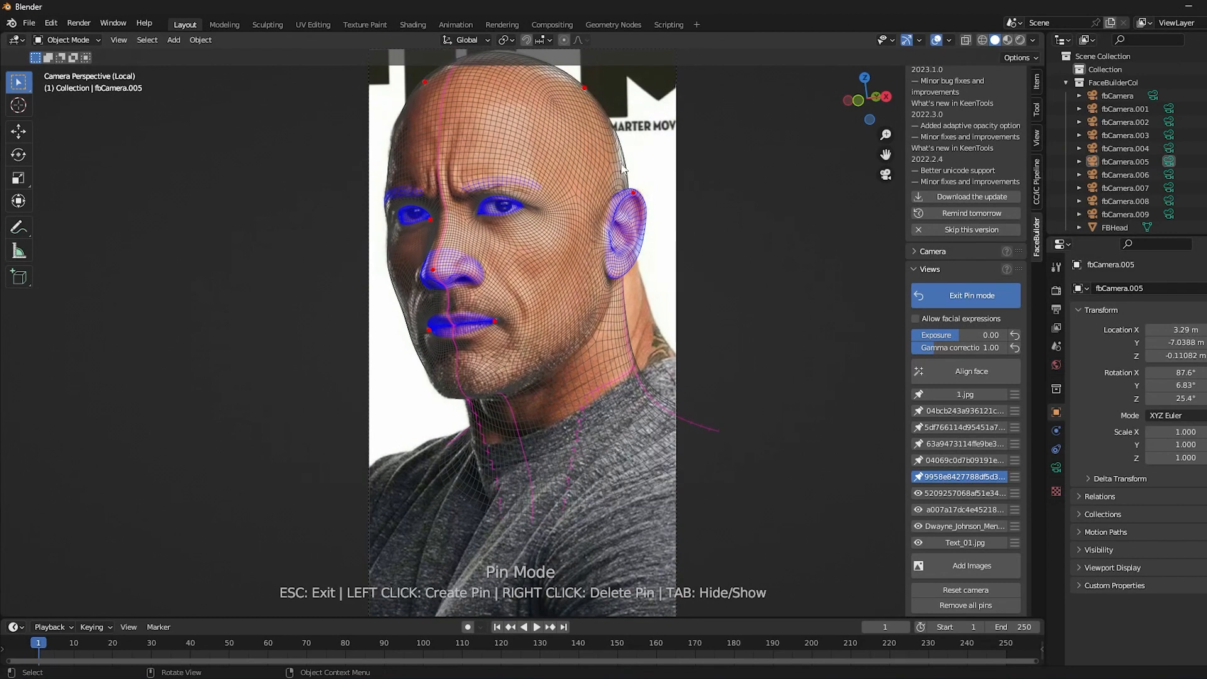
{"action": "left_click", "coordinate": [998, 491]}
{"action": "left_click_drag", "start_coordinate": [520, 297], "coordinate": [466, 322]}
{"action": "left_click_drag", "start_coordinate": [438, 377], "coordinate": [451, 408]}
{"action": "left_click", "coordinate": [547, 379]}
{"action": "left_click", "coordinate": [501, 253]}
{"action": "left_click", "coordinate": [434, 272]}
Step: Pin the ear top, the upper back of the skull and the far forehead edge to the tilted-head photo
{"action": "left_click", "coordinate": [659, 227]}
{"action": "left_click_drag", "start_coordinate": [659, 227], "coordinate": [654, 227]}
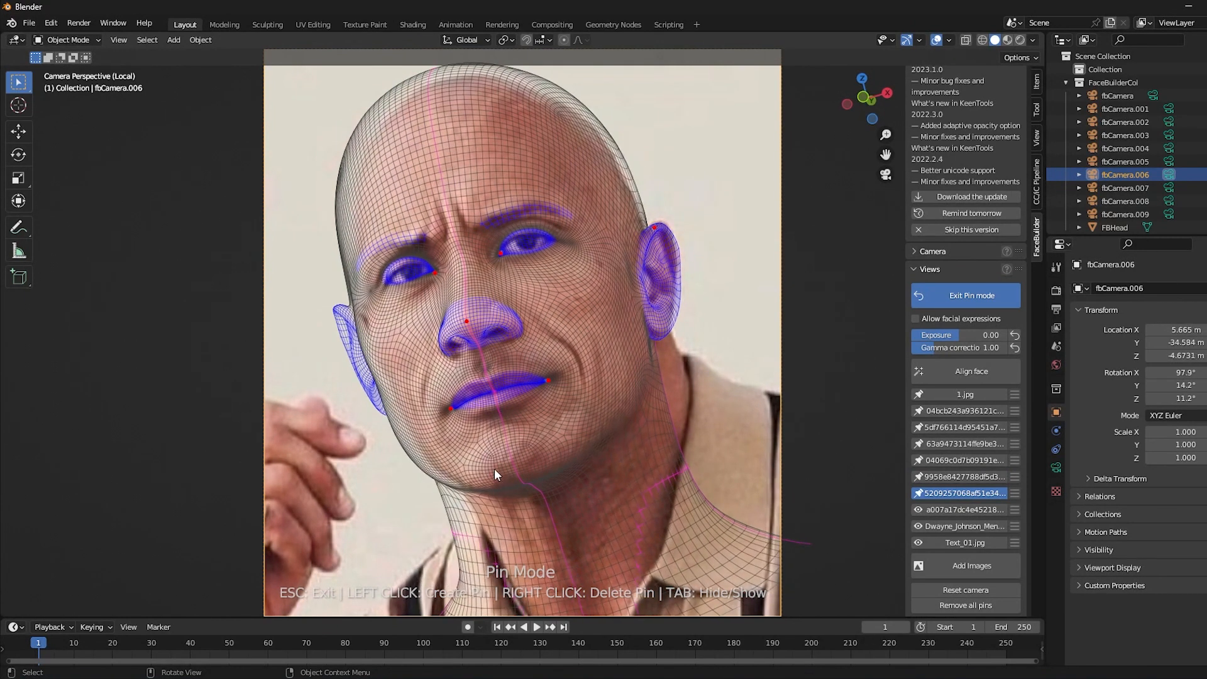
{"action": "left_click_drag", "start_coordinate": [574, 111], "coordinate": [573, 112]}
{"action": "left_click_drag", "start_coordinate": [340, 180], "coordinate": [360, 176]}
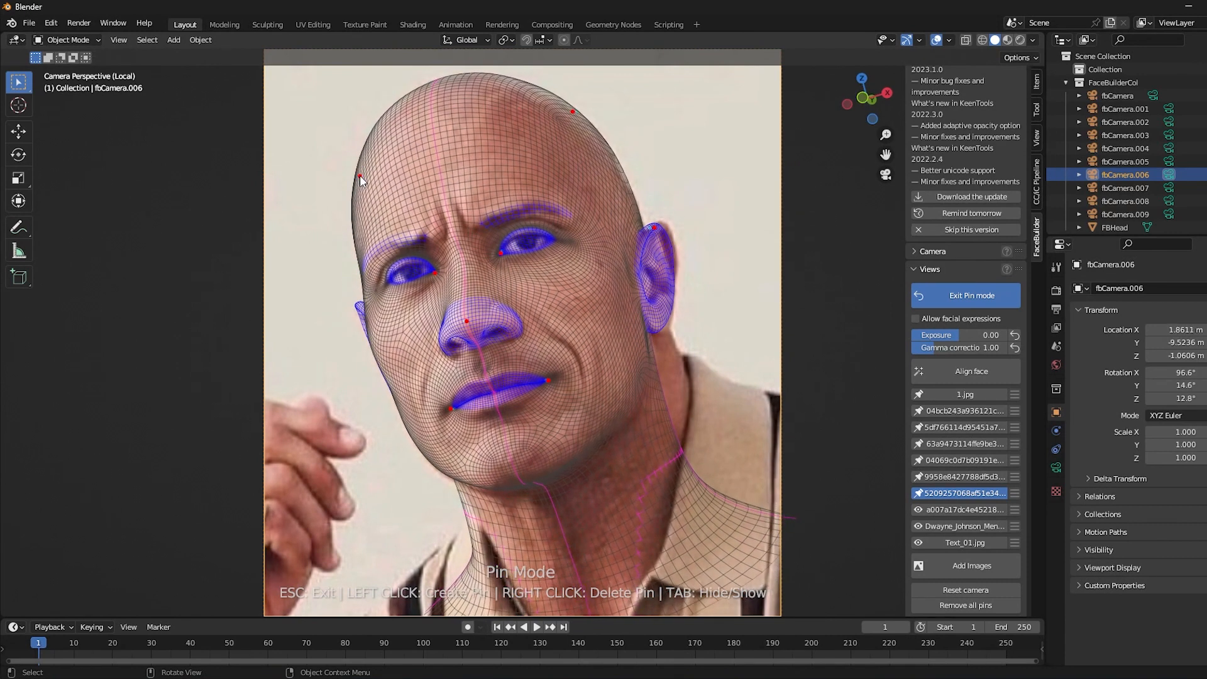
{"action": "left_click_drag", "start_coordinate": [654, 228], "coordinate": [659, 224]}
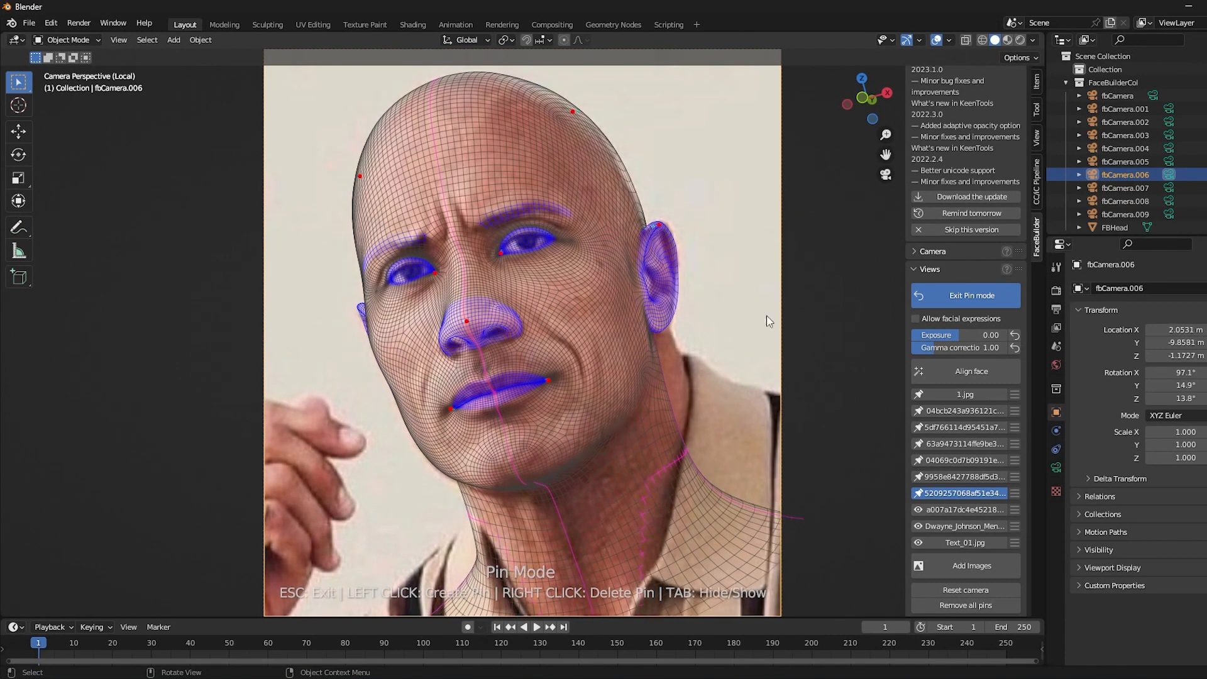
Step: Switch to the a007a17dc4e45218... photo view and pin the nose tip, both mouth corners and the near eye's inner corner
{"action": "left_click", "coordinate": [934, 510]}
{"action": "left_click_drag", "start_coordinate": [521, 303], "coordinate": [438, 266]}
{"action": "left_click_drag", "start_coordinate": [475, 313], "coordinate": [402, 347]}
{"action": "left_click_drag", "start_coordinate": [502, 340], "coordinate": [490, 368]}
{"action": "left_click_drag", "start_coordinate": [514, 227], "coordinate": [452, 218]}
{"action": "right_click", "coordinate": [453, 217]}
Step: Pin the top of the ear and the far eye's inner corner, and delete the trial pin on the chin
{"action": "left_click_drag", "start_coordinate": [704, 331], "coordinate": [731, 310]}
{"action": "left_click_drag", "start_coordinate": [413, 433], "coordinate": [418, 438]}
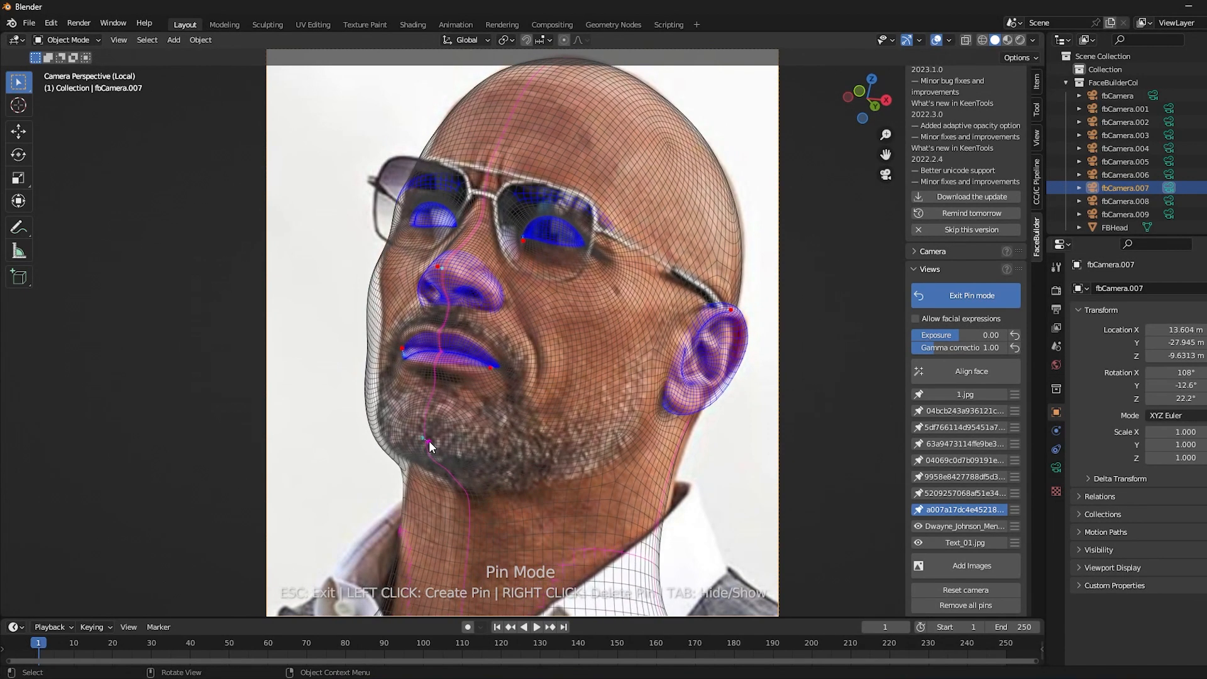
{"action": "left_click_drag", "start_coordinate": [459, 223], "coordinate": [458, 223]}
{"action": "mouse_move", "coordinate": [415, 439]}
{"action": "left_mouse_down"}
{"action": "mouse_move", "coordinate": [405, 428]}
{"action": "mouse_move", "coordinate": [420, 432]}
{"action": "left_mouse_up"}
{"action": "right_click", "coordinate": [420, 433]}
Step: Pin the earlobe, the back of the skull and the far forehead edge to the sunglasses photo
{"action": "left_click_drag", "start_coordinate": [666, 405], "coordinate": [671, 402]}
{"action": "left_click", "coordinate": [745, 249]}
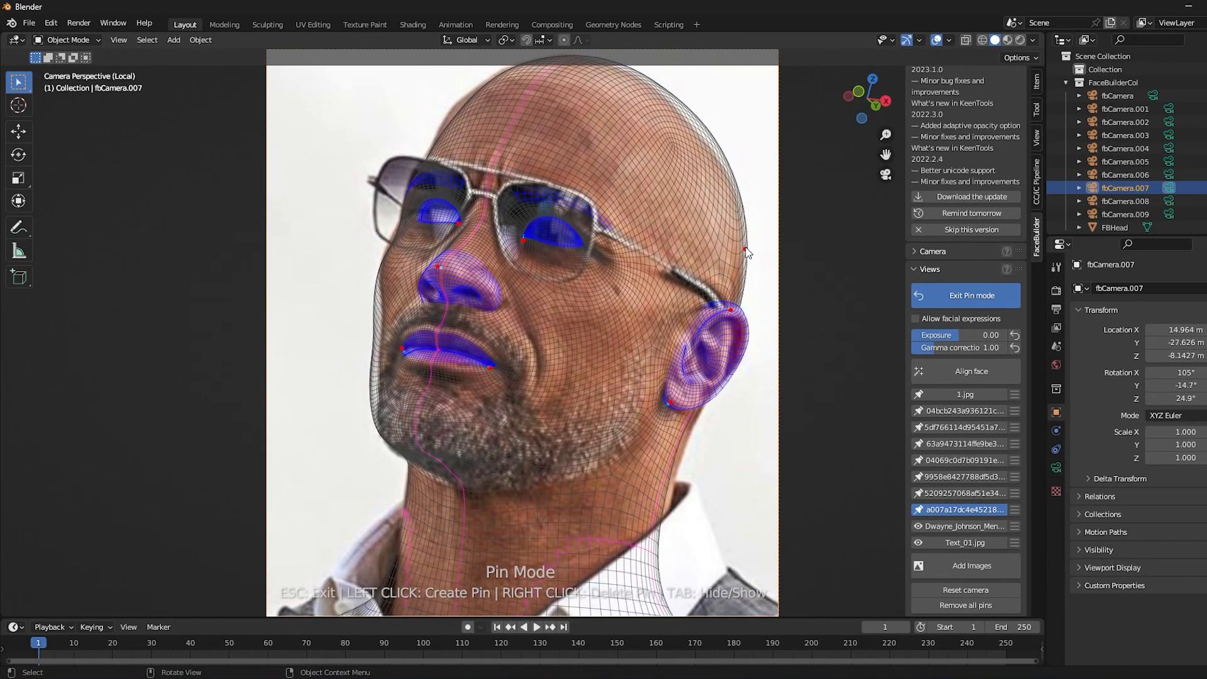
{"action": "left_click_drag", "start_coordinate": [457, 115], "coordinate": [455, 109]}
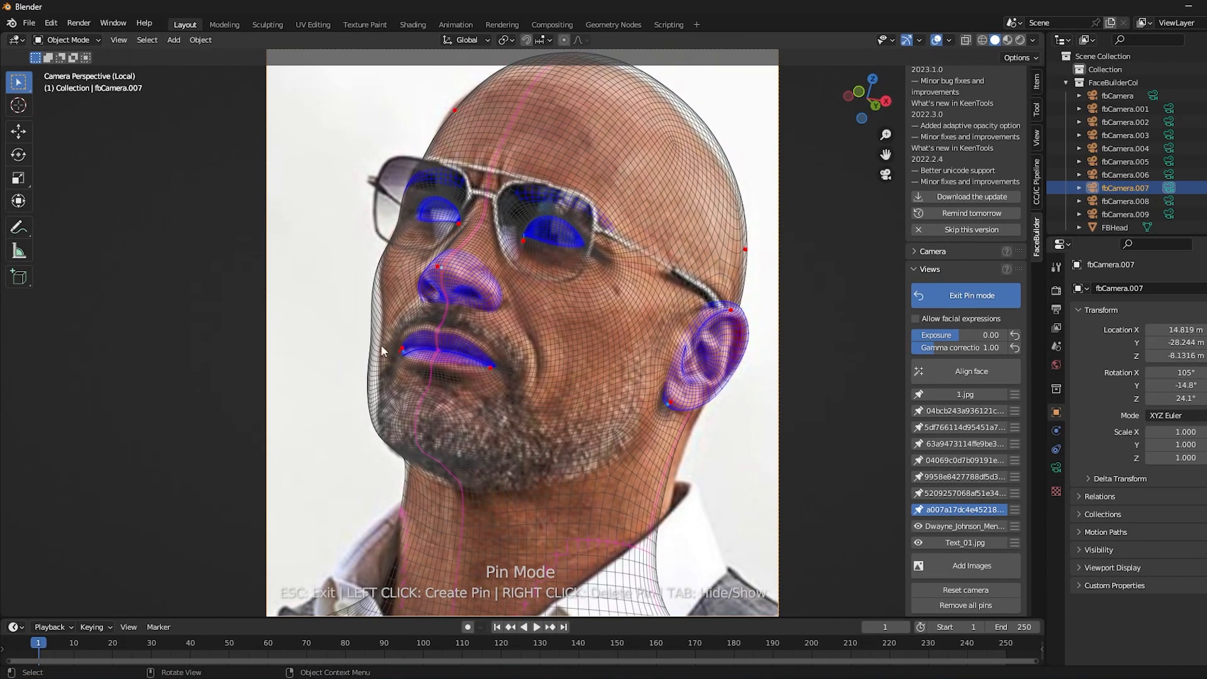
Step: Try to turn the head mesh to the side-profile photo by pinning the nose and mouth
{"action": "left_click", "coordinate": [964, 527]}
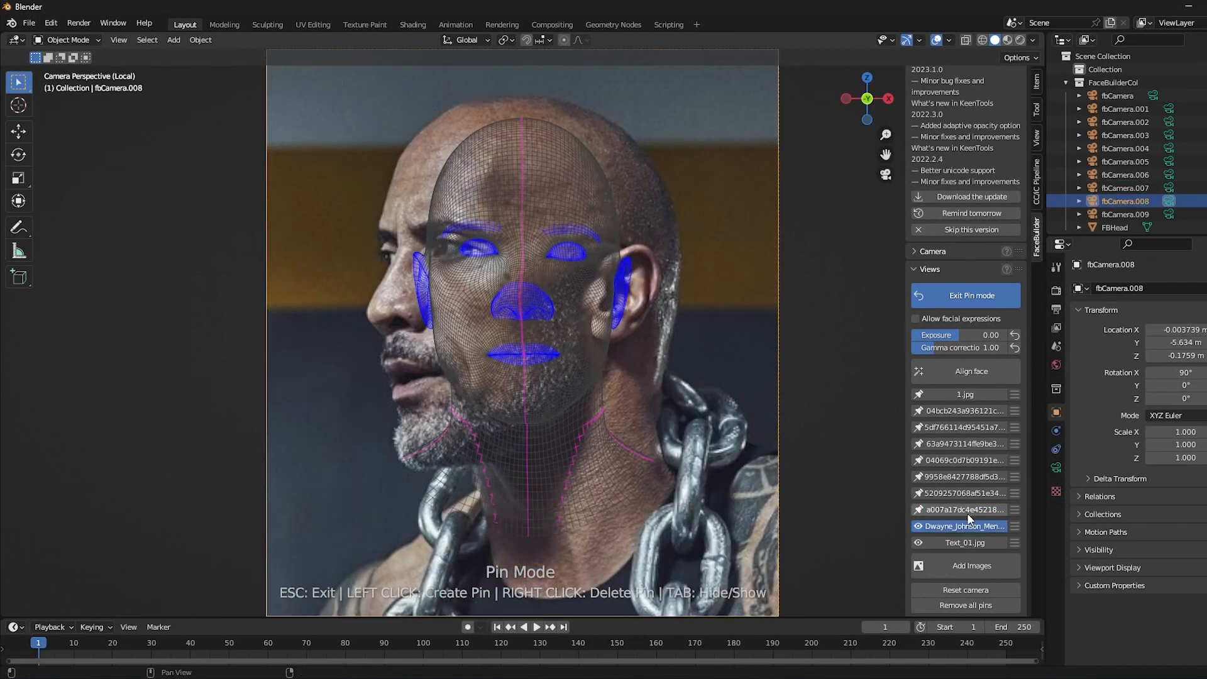
{"action": "left_click", "coordinate": [966, 511]}
{"action": "left_click_drag", "start_coordinate": [428, 285], "coordinate": [368, 313]}
{"action": "left_click", "coordinate": [974, 527]}
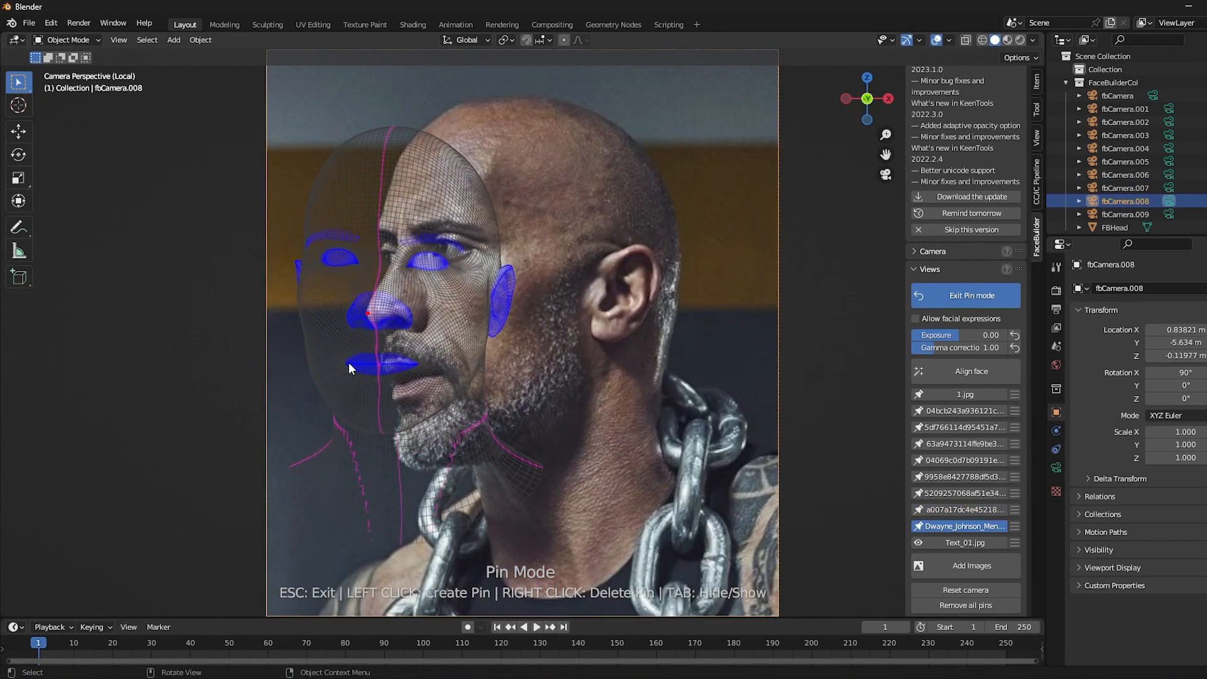
{"action": "left_click_drag", "start_coordinate": [348, 362], "coordinate": [394, 384]}
{"action": "left_click_drag", "start_coordinate": [461, 322], "coordinate": [419, 321]}
Step: Try to fit the eye, ear and chin of the mesh to the side-profile photo with pins
{"action": "left_click", "coordinate": [438, 254]}
{"action": "left_click_drag", "start_coordinate": [475, 247], "coordinate": [474, 248]}
{"action": "left_click_drag", "start_coordinate": [613, 248], "coordinate": [638, 247]}
{"action": "left_click", "coordinate": [602, 335]}
{"action": "left_click", "coordinate": [655, 284]}
{"action": "left_click_drag", "start_coordinate": [394, 439], "coordinate": [404, 413]}
Step: Reset the camera of the side-profile photo view and delete that view
{"action": "left_click", "coordinate": [966, 589]}
{"action": "left_click", "coordinate": [1014, 527]}
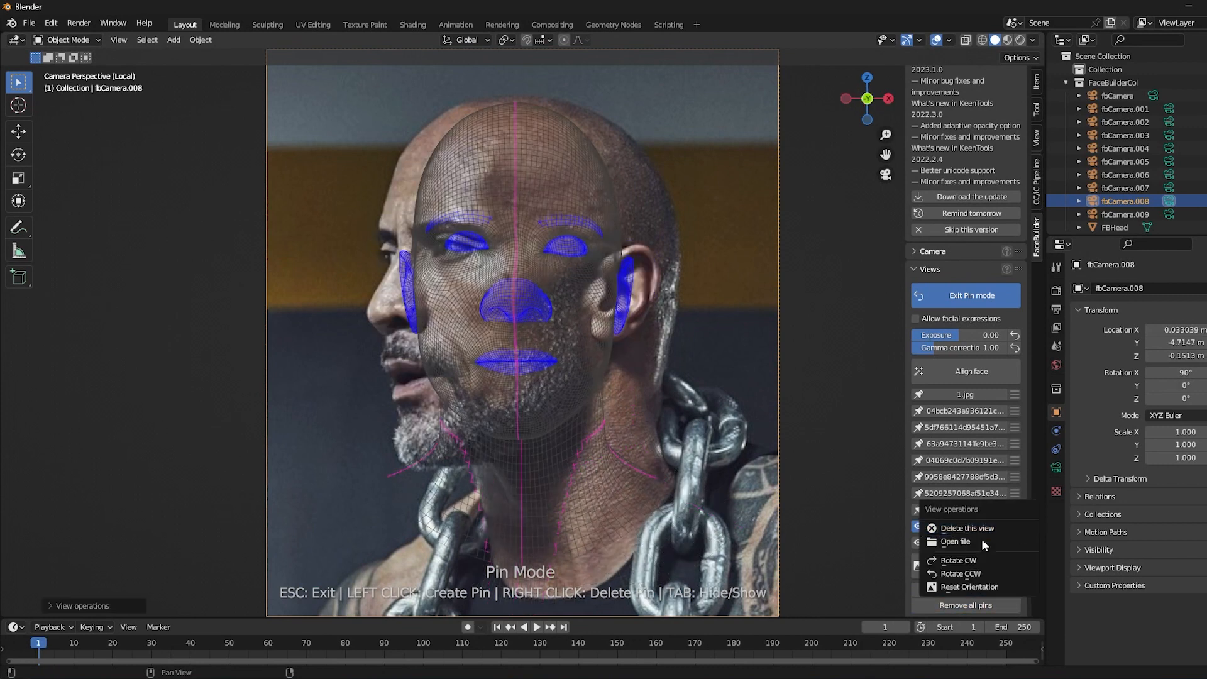
{"action": "left_click", "coordinate": [954, 526]}
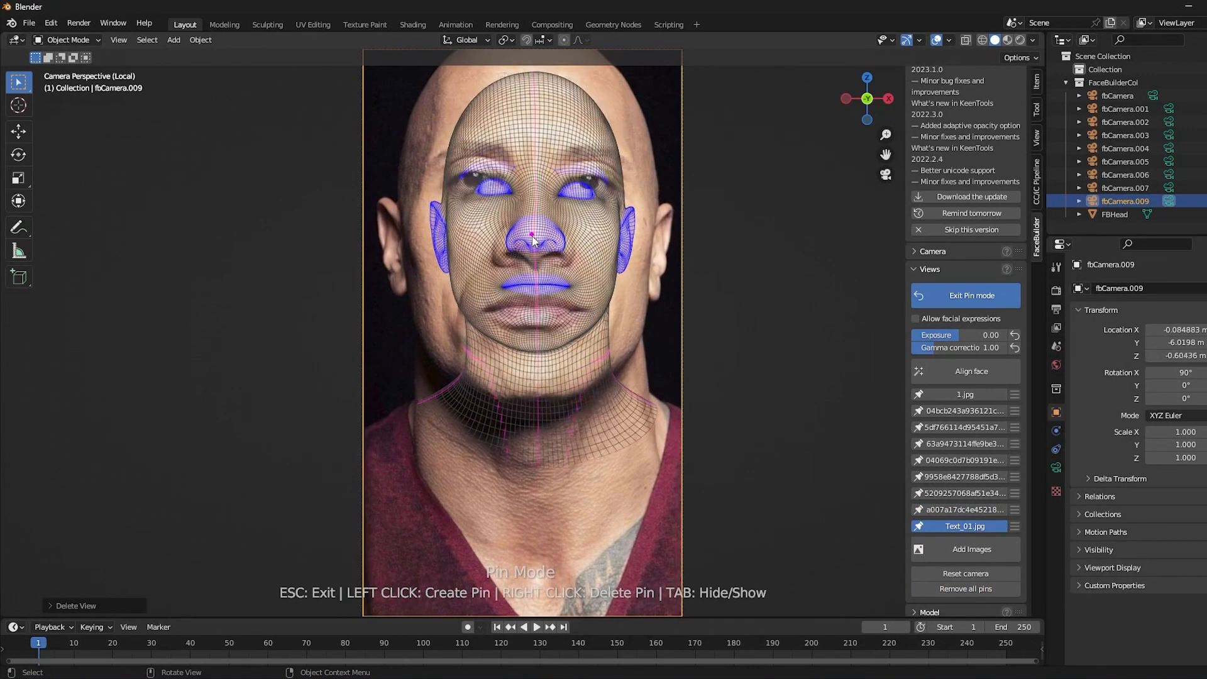
Step: Pin the nose tip, both mouth corners and one nostril in the Text_01.jpg view
{"action": "left_click_drag", "start_coordinate": [532, 236], "coordinate": [531, 238]}
{"action": "left_click_drag", "start_coordinate": [502, 288], "coordinate": [489, 311]}
{"action": "left_click", "coordinate": [580, 311]}
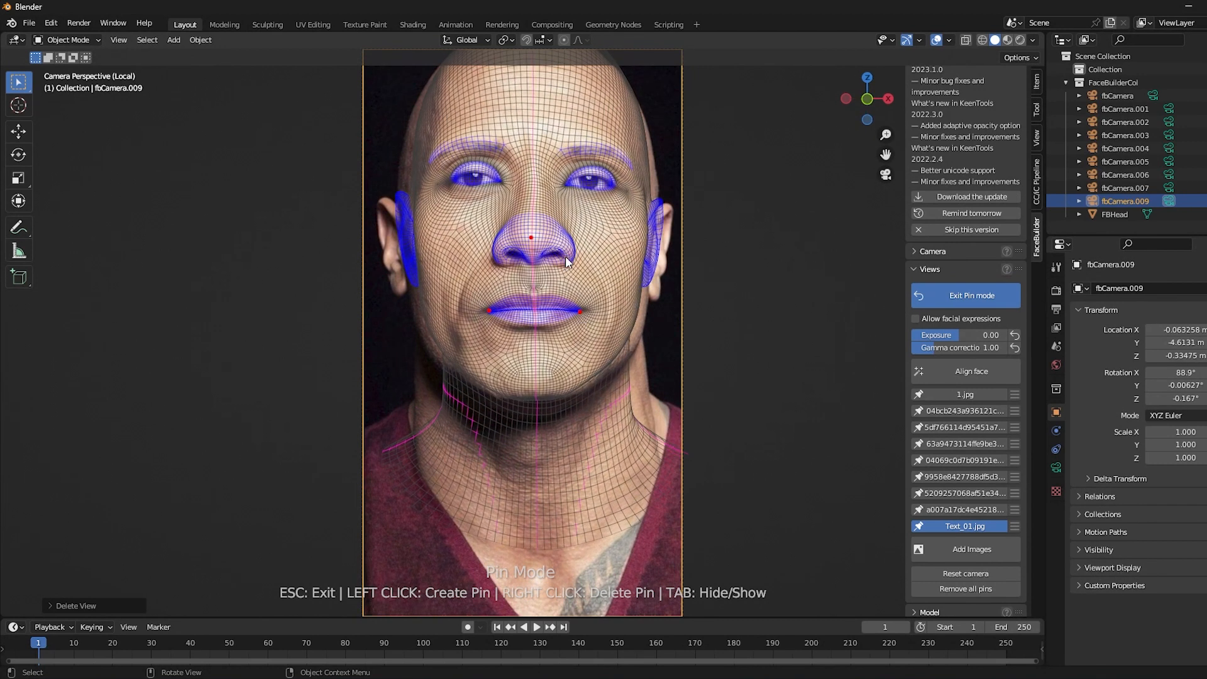
{"action": "left_click", "coordinate": [562, 259]}
Step: Pin the corners of both eyes and the tops of both ears to the Text_01.jpg photo
{"action": "left_click", "coordinate": [565, 189]}
{"action": "left_click", "coordinate": [612, 187]}
{"action": "left_click", "coordinate": [452, 185]}
{"action": "left_click", "coordinate": [381, 201]}
{"action": "left_click", "coordinate": [667, 207]}
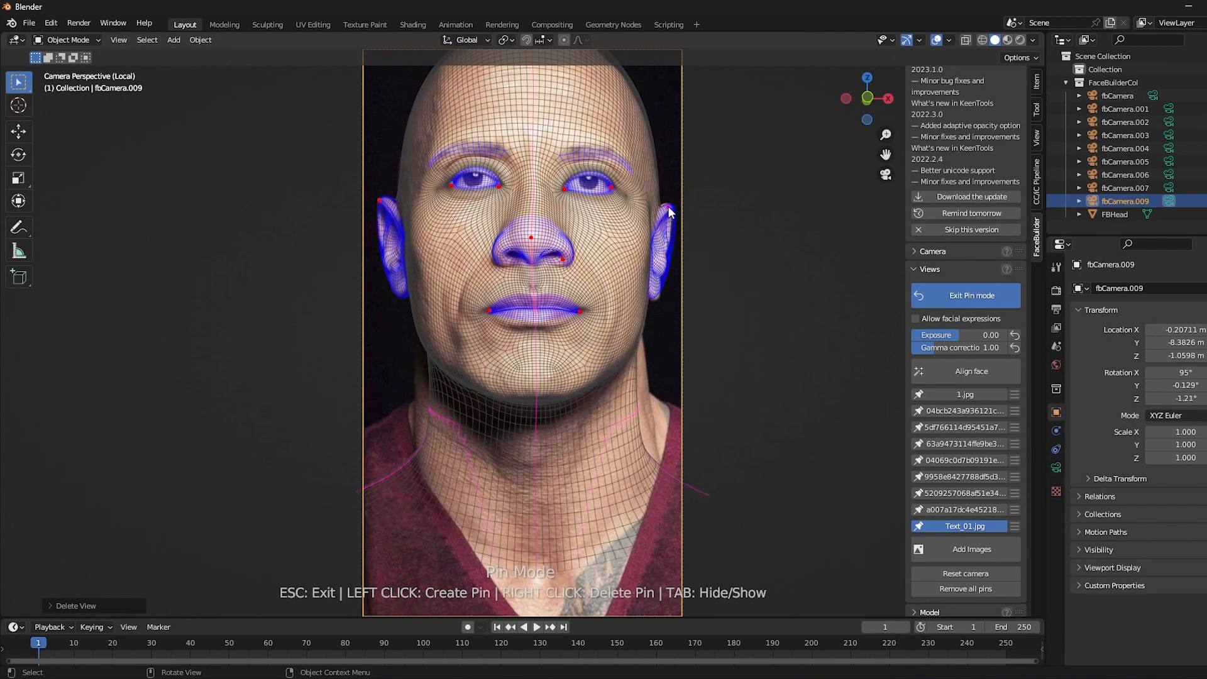
Step: Pin the jaw edge, both sides of the neck and one upper side of the skull to the photo's outline
{"action": "left_click", "coordinate": [640, 330]}
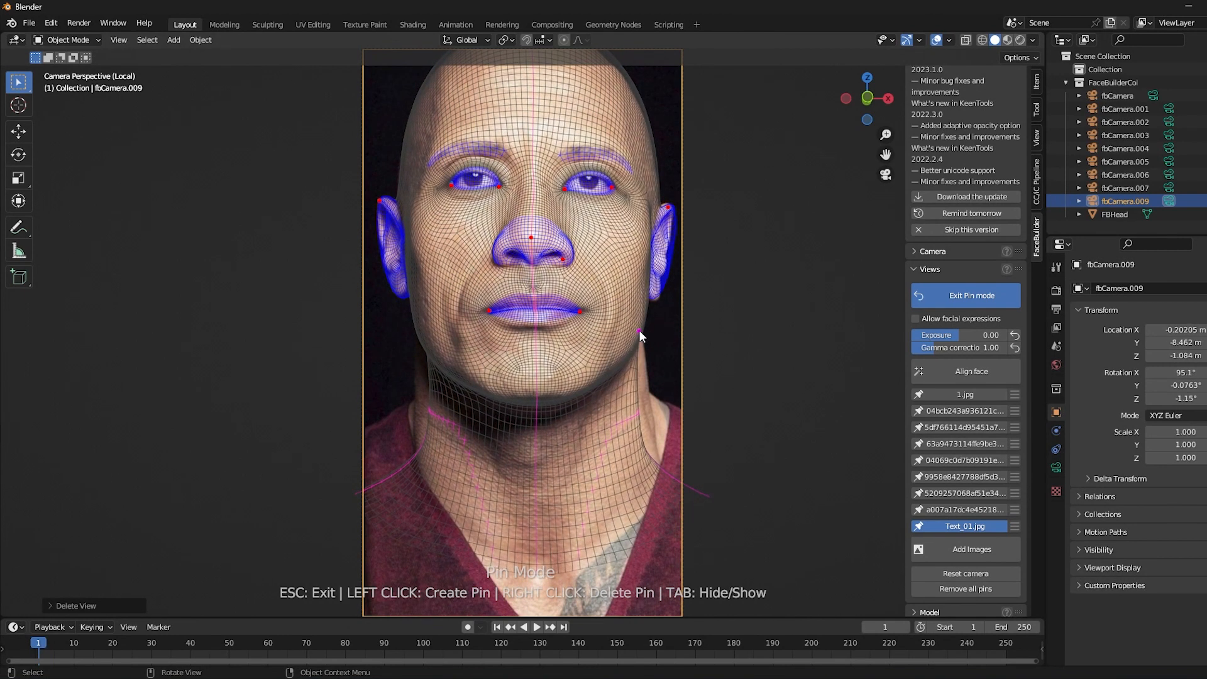
{"action": "left_click", "coordinate": [643, 399]}
{"action": "left_click", "coordinate": [417, 399]}
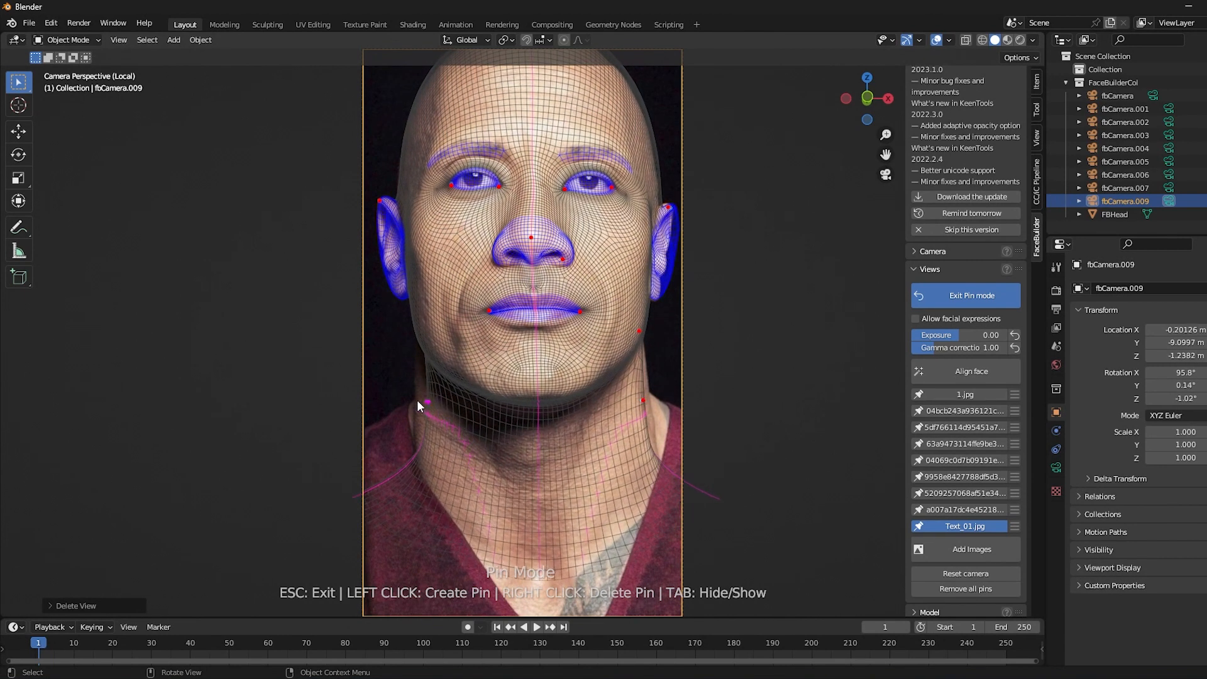
{"action": "left_click_drag", "start_coordinate": [644, 400], "coordinate": [649, 398]}
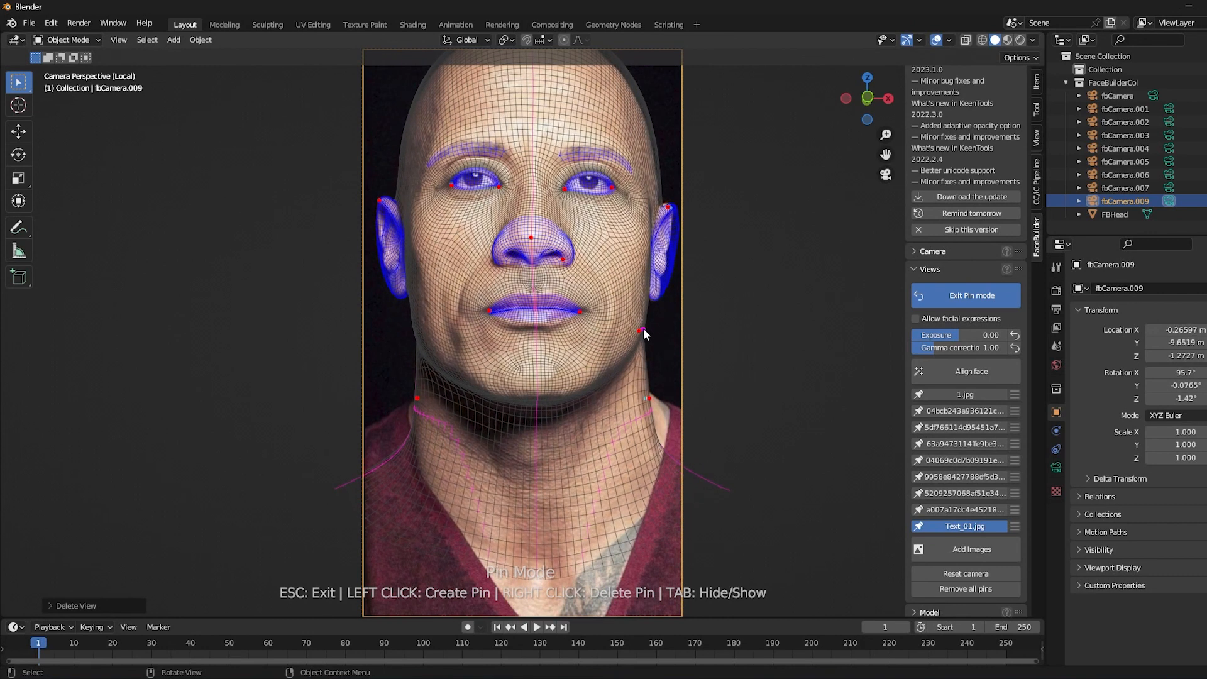
{"action": "left_click", "coordinate": [636, 84]}
{"action": "left_click_drag", "start_coordinate": [634, 84], "coordinate": [629, 86]}
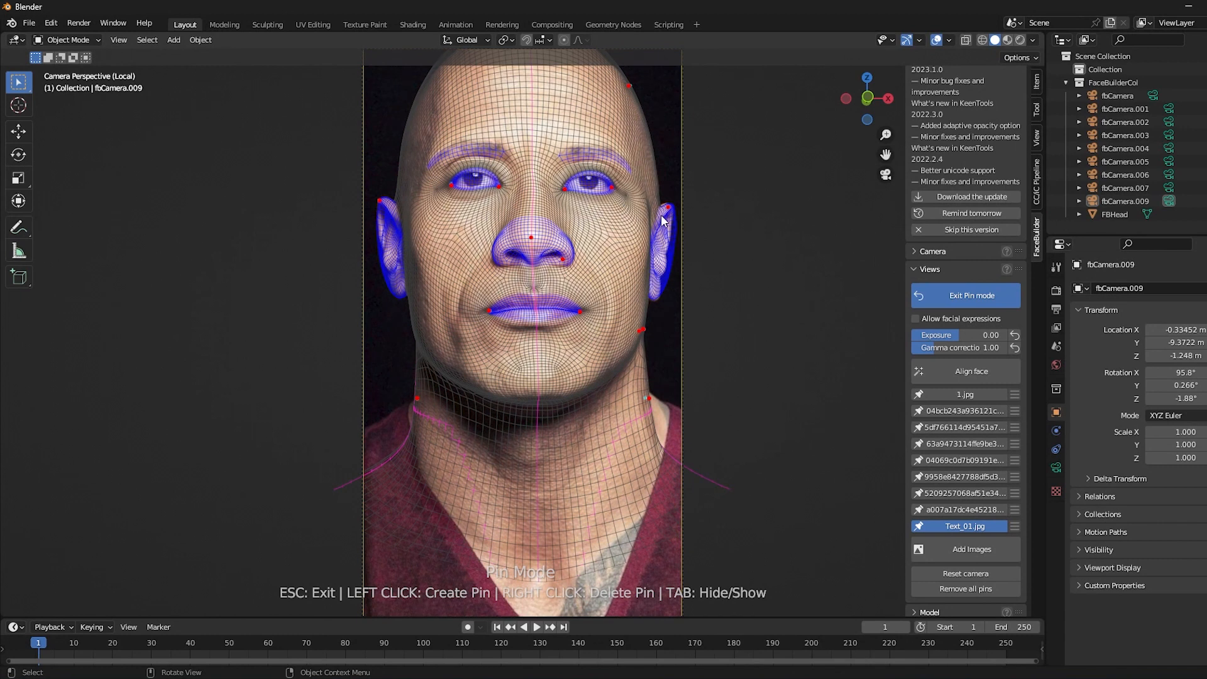
Step: Toggle the head mesh's visibility to compare its fit with the Text_01.jpg photo
{"action": "key", "text": "Tab"}
{"action": "key", "text": "Tab"}
{"action": "key", "text": "Tab"}
{"action": "key", "text": "Tab"}
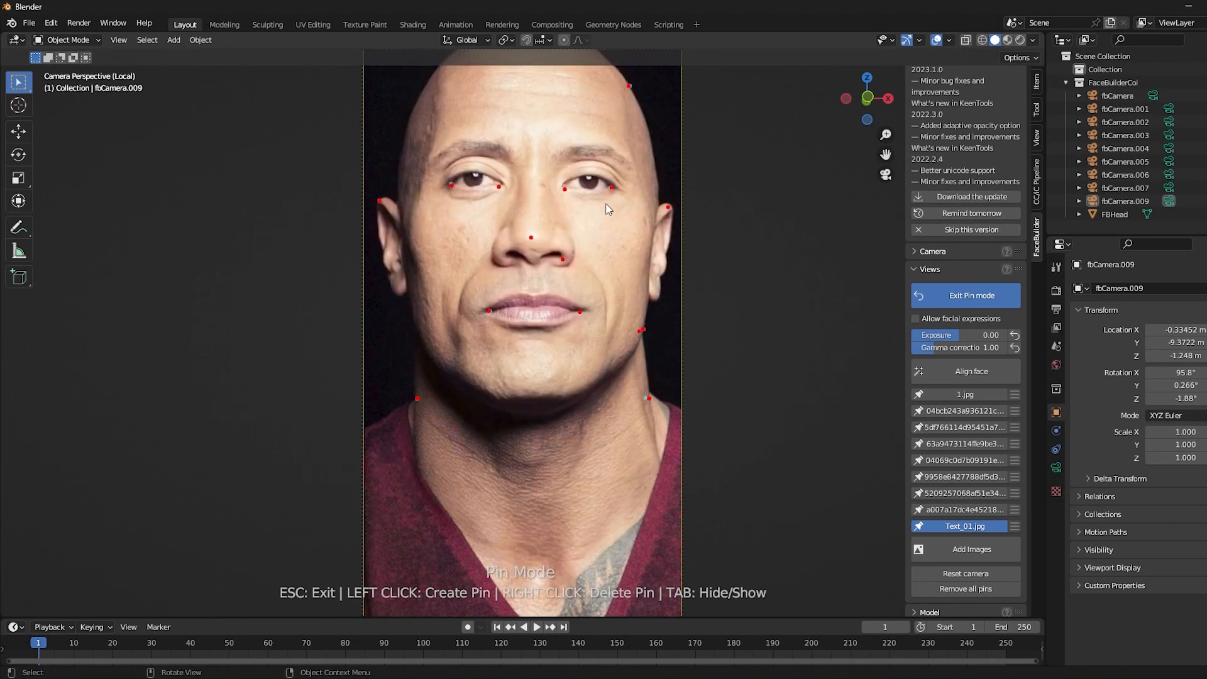
Step: Pin the opposite upper side of the forehead to the photo's outline and adjust the mesh's crown
{"action": "middle_click_drag", "start_coordinate": [712, 173], "coordinate": [715, 243], "text": "shift"}
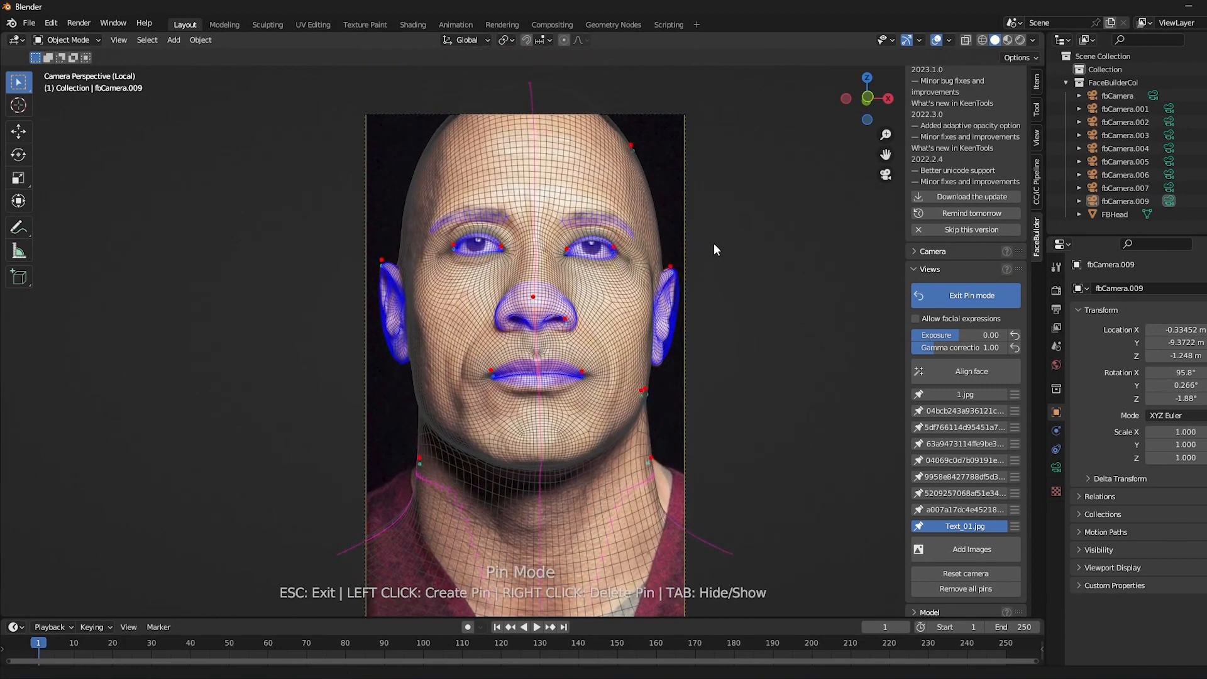
{"action": "left_click", "coordinate": [444, 128]}
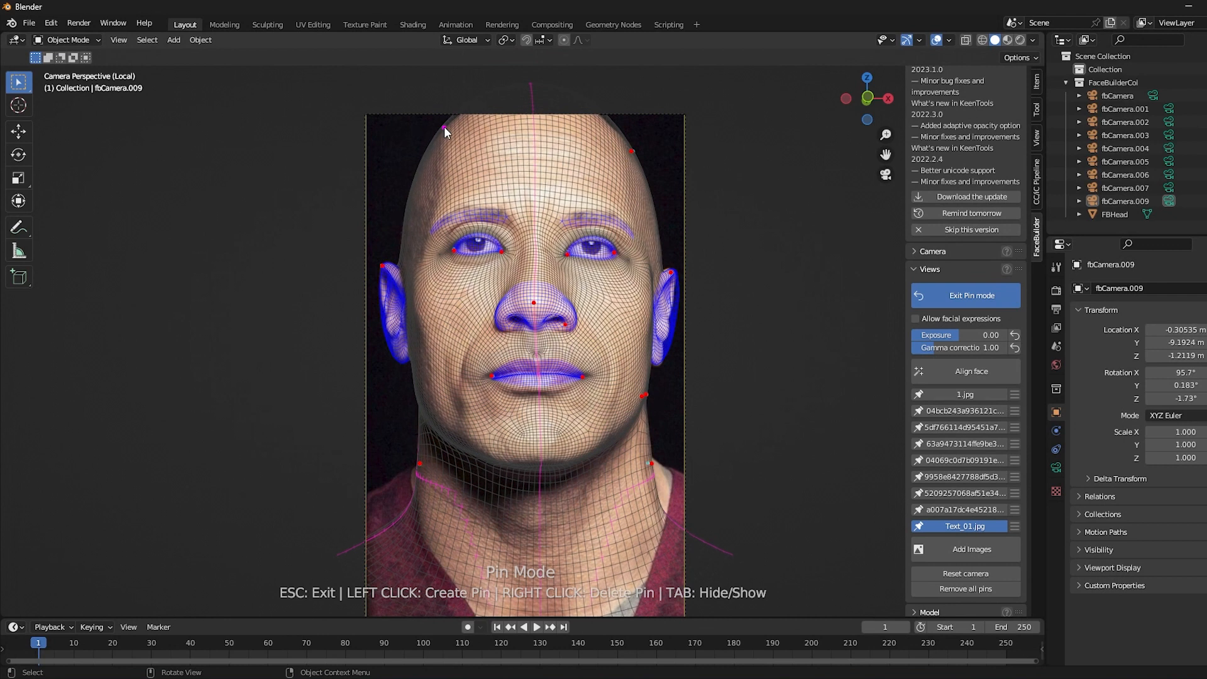
{"action": "left_click", "coordinate": [529, 94]}
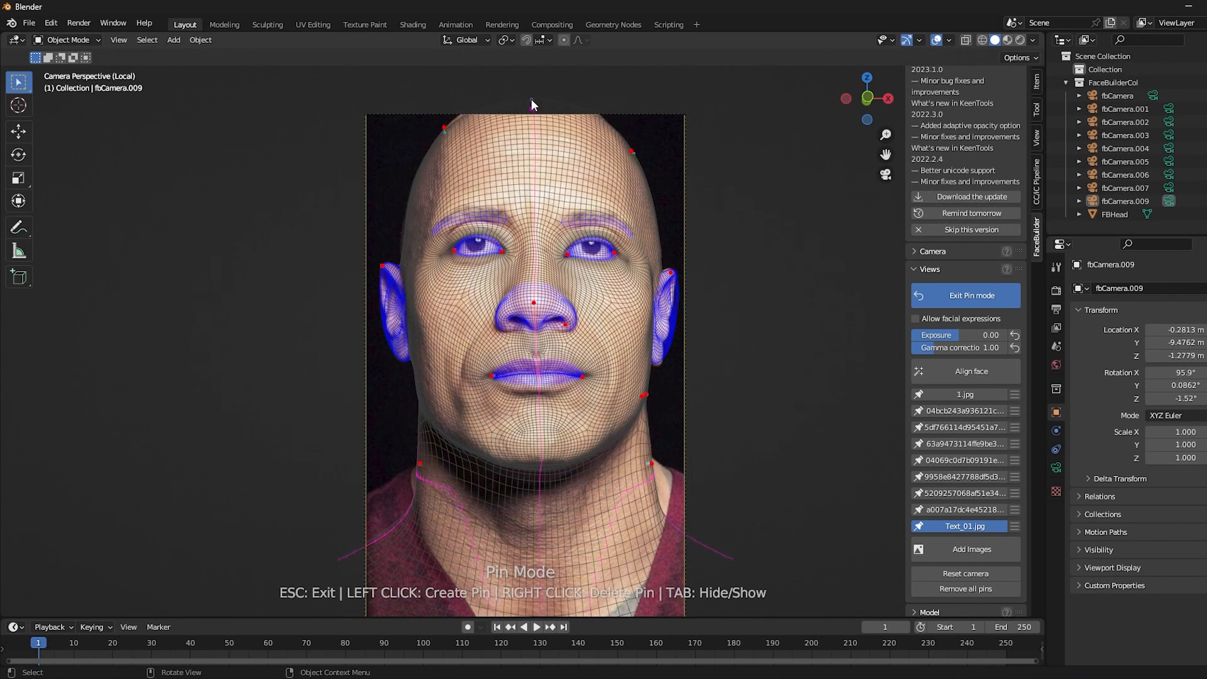
Step: Check the mesh fit in the 1.jpg and 04bcb243a936121c... views, and return to Text_01.jpg
{"action": "left_click", "coordinate": [965, 395]}
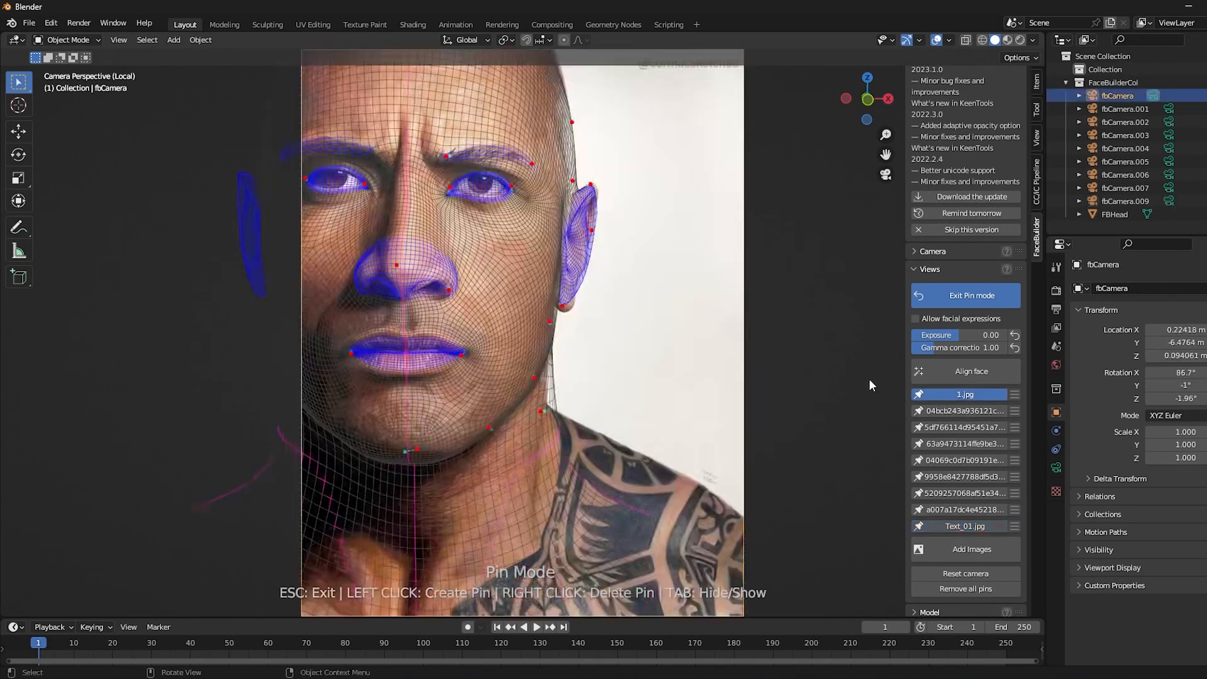
{"action": "left_click", "coordinate": [975, 412]}
{"action": "left_click", "coordinate": [979, 527]}
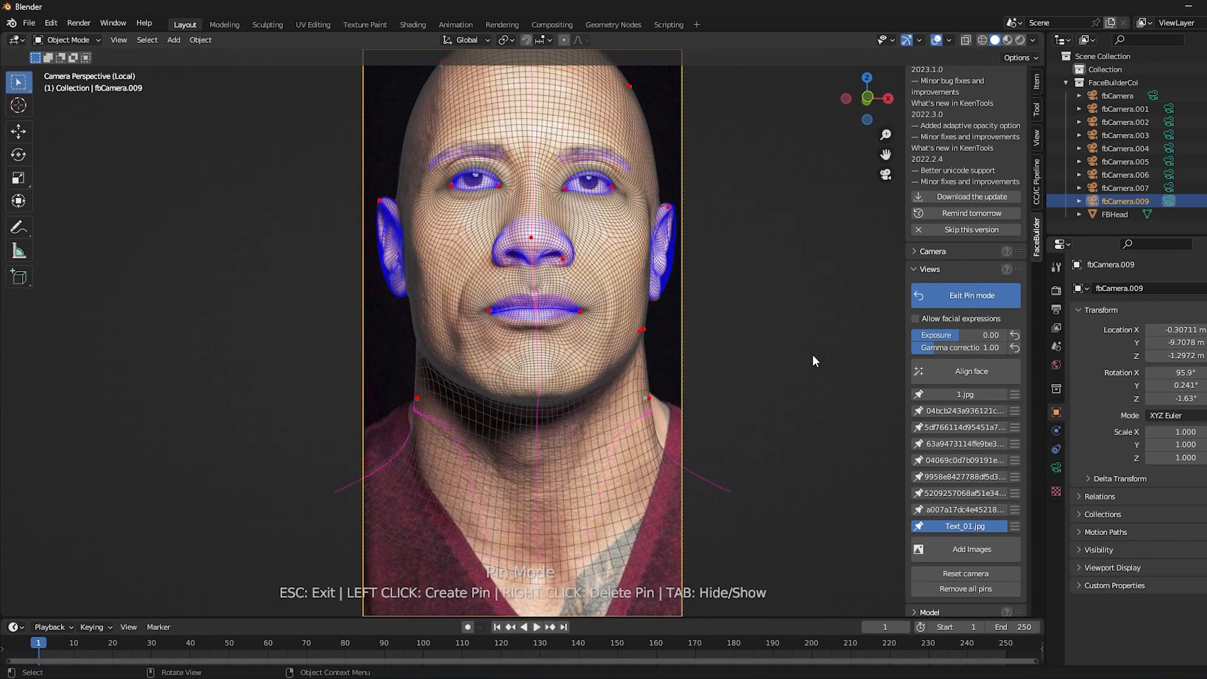
Step: Create the head texture at 2048 × 2048 pixels with the butterfly UV, using only the Text_01.jpg photo
{"action": "scroll", "coordinate": [991, 376], "scroll_direction": "down", "scroll_amount": 8}
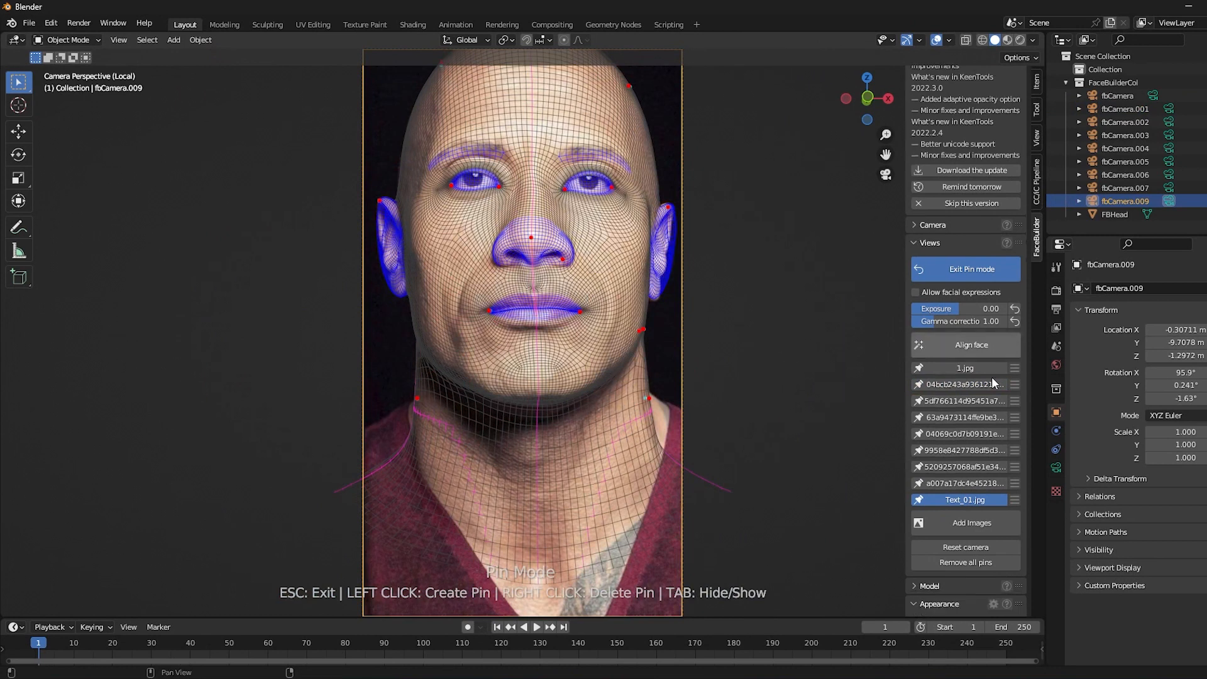
{"action": "left_click", "coordinate": [920, 530]}
{"action": "scroll", "coordinate": [949, 507], "scroll_direction": "down", "scroll_amount": 3}
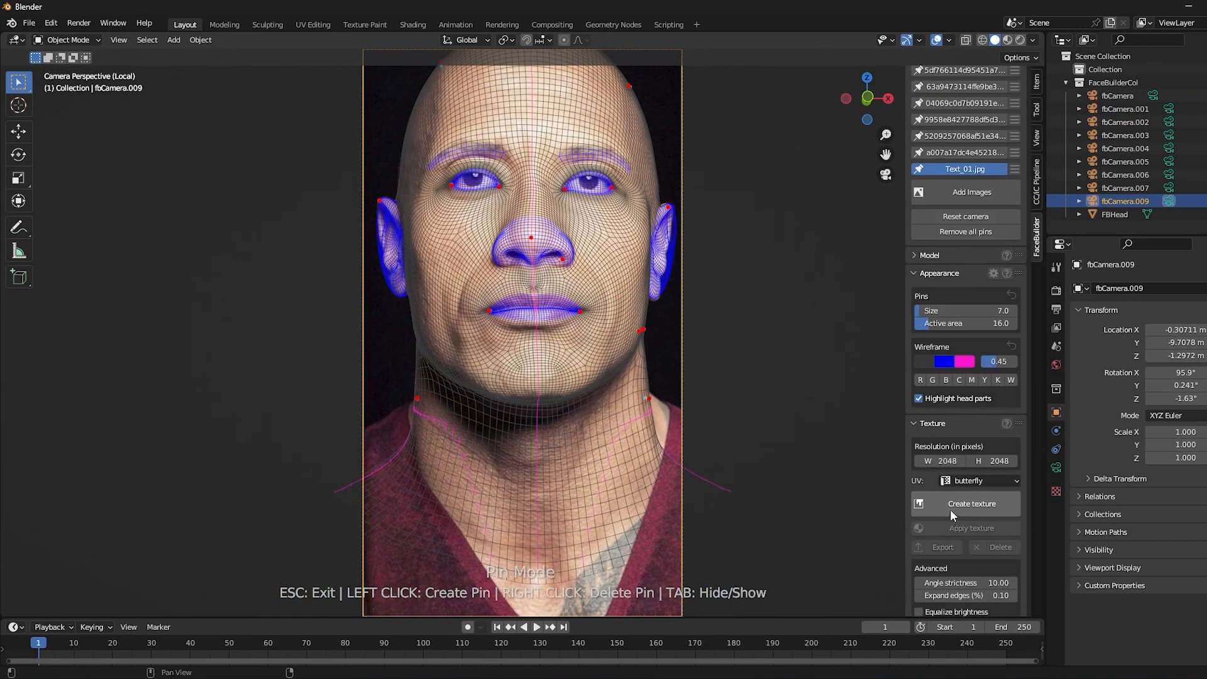
{"action": "left_click", "coordinate": [949, 509]}
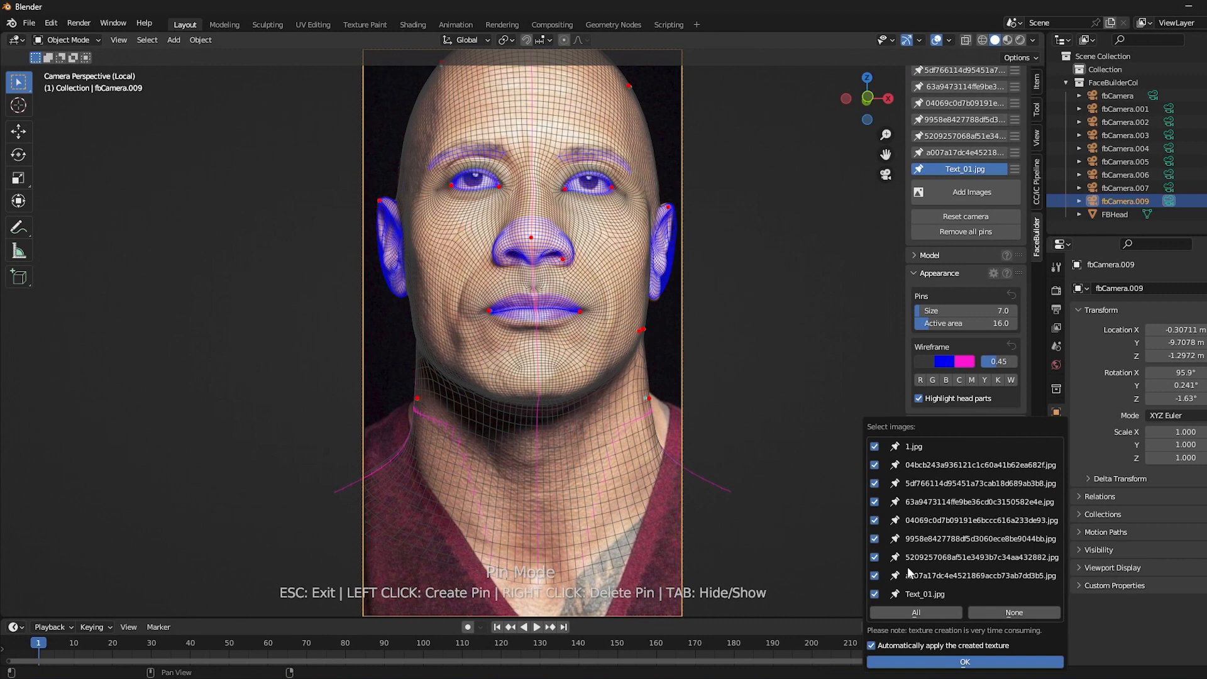
{"action": "left_click", "coordinate": [1018, 612]}
{"action": "left_click", "coordinate": [896, 595]}
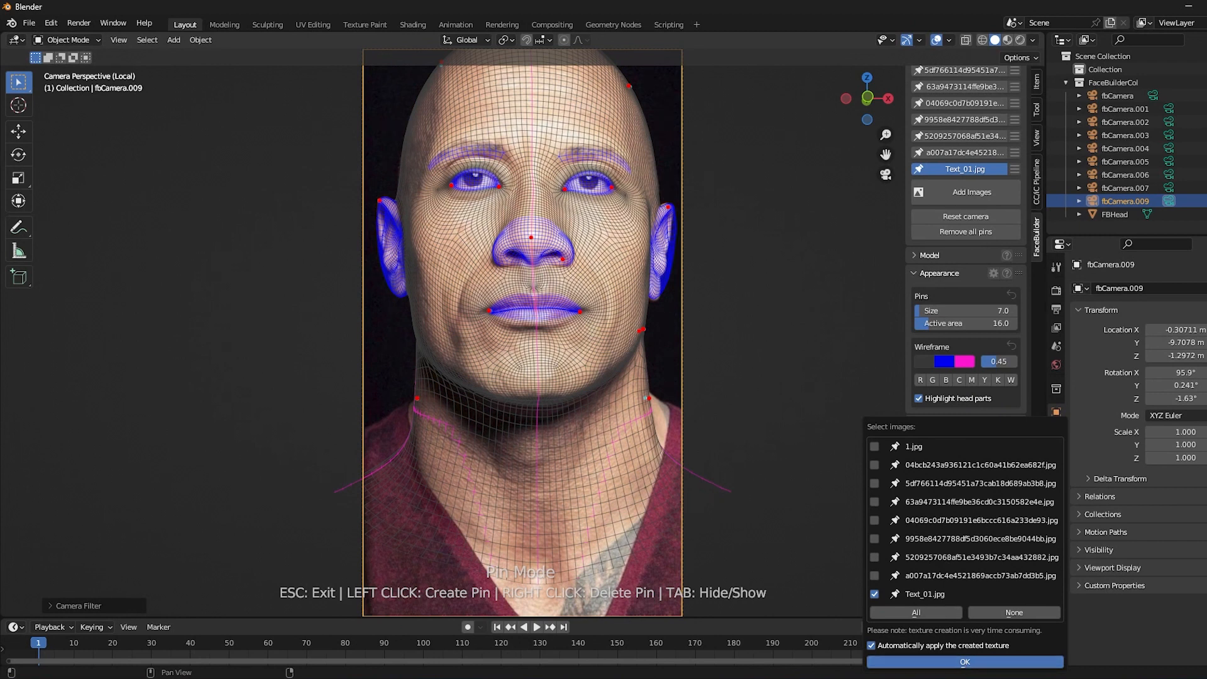
{"action": "left_click", "coordinate": [958, 654]}
Step: Leave Pin mode, apply the created texture to the head mesh, and inspect it from the side and front
{"action": "middle_click_drag", "start_coordinate": [843, 375], "coordinate": [758, 303]}
{"action": "scroll", "coordinate": [801, 185], "scroll_direction": "up", "scroll_amount": 4}
{"action": "middle_click_drag", "start_coordinate": [782, 205], "coordinate": [623, 328]}
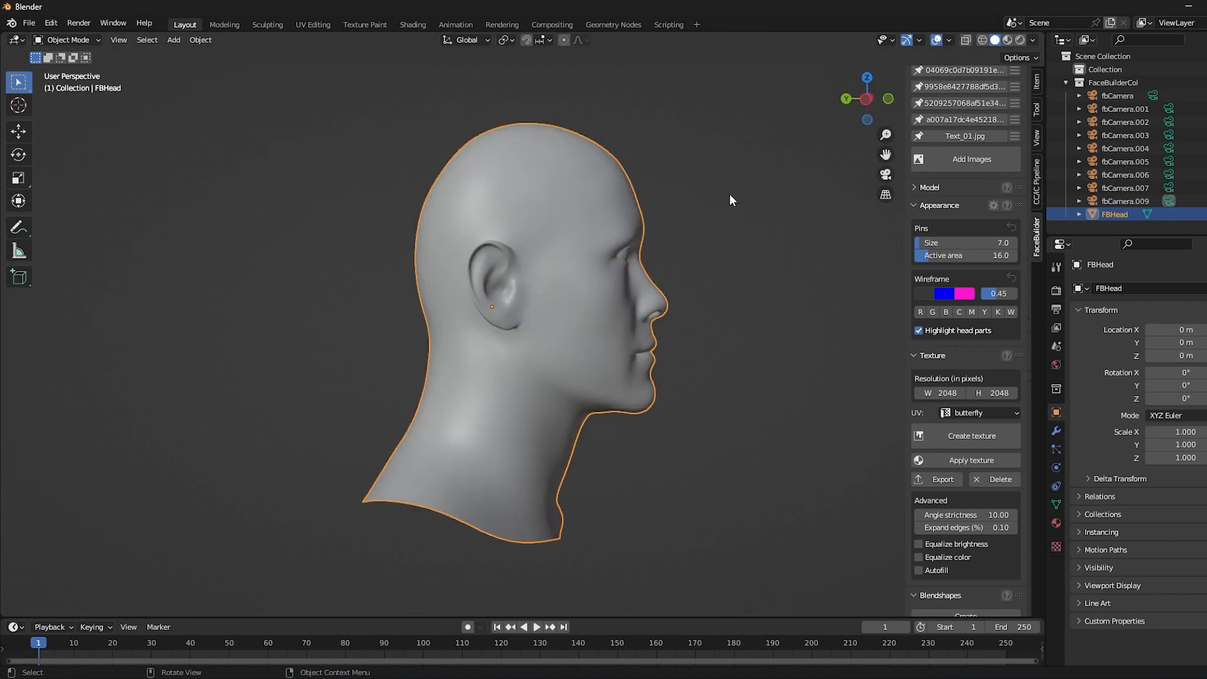
{"action": "middle_click_drag", "start_coordinate": [729, 193], "coordinate": [587, 198]}
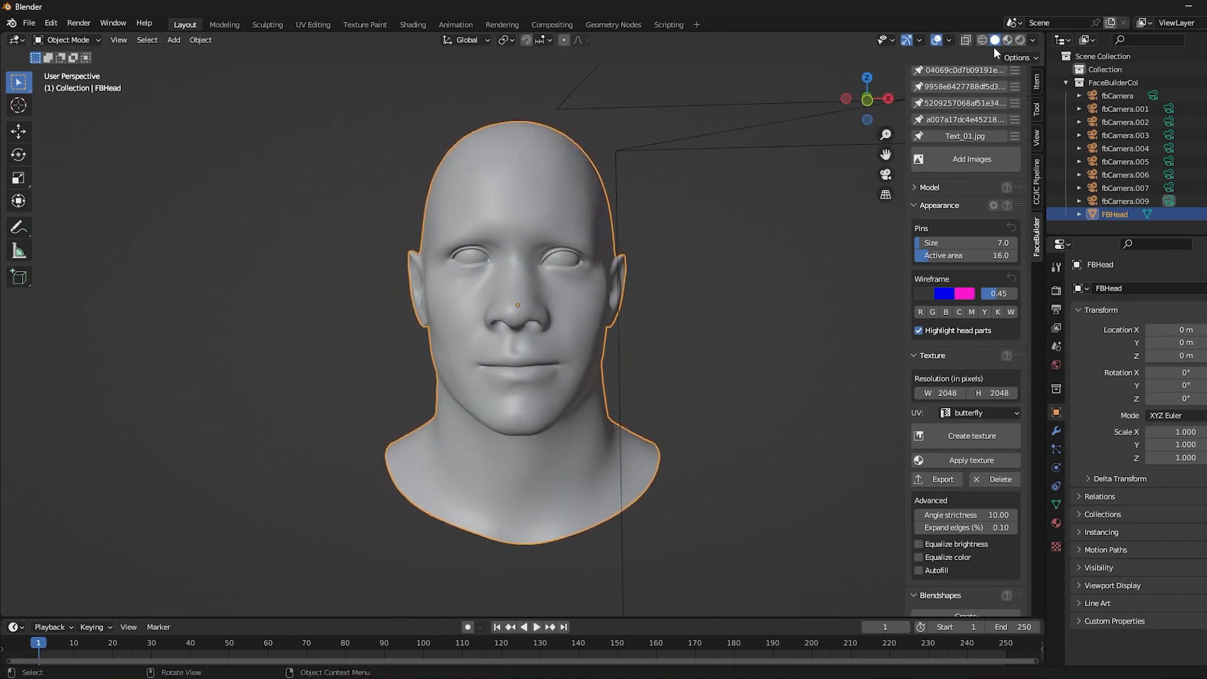
{"action": "left_click", "coordinate": [972, 460]}
{"action": "middle_click_drag", "start_coordinate": [658, 231], "coordinate": [550, 229]}
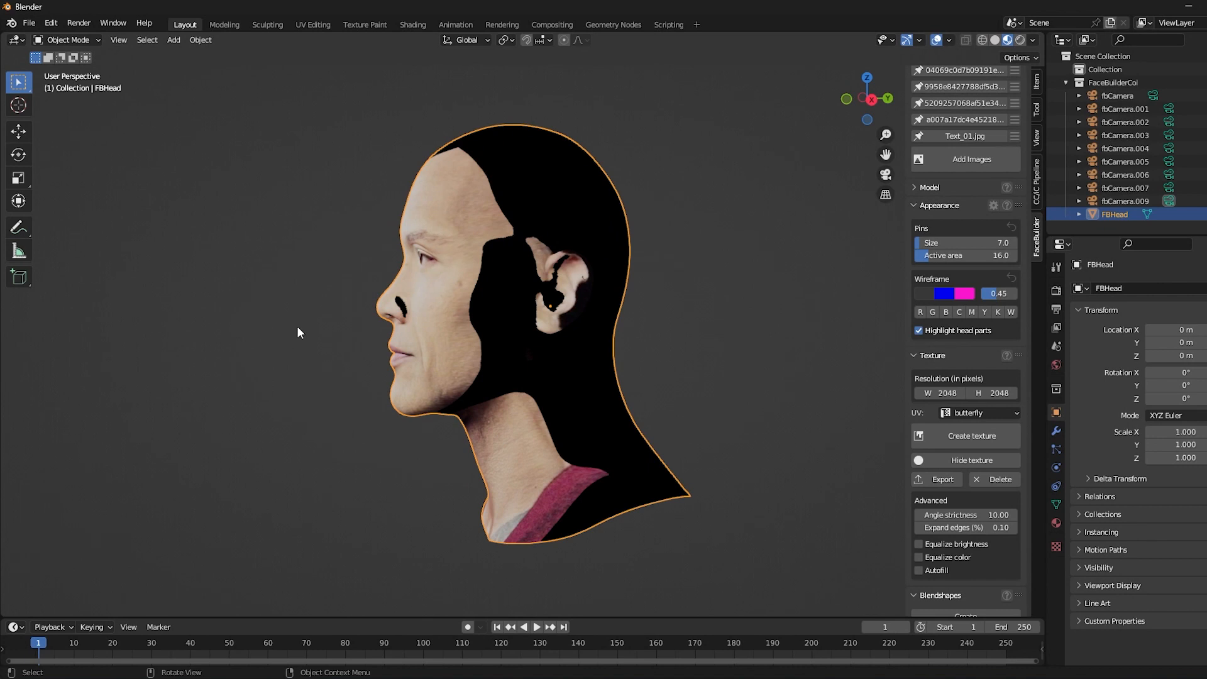
{"action": "middle_click_drag", "start_coordinate": [353, 333], "coordinate": [464, 332]}
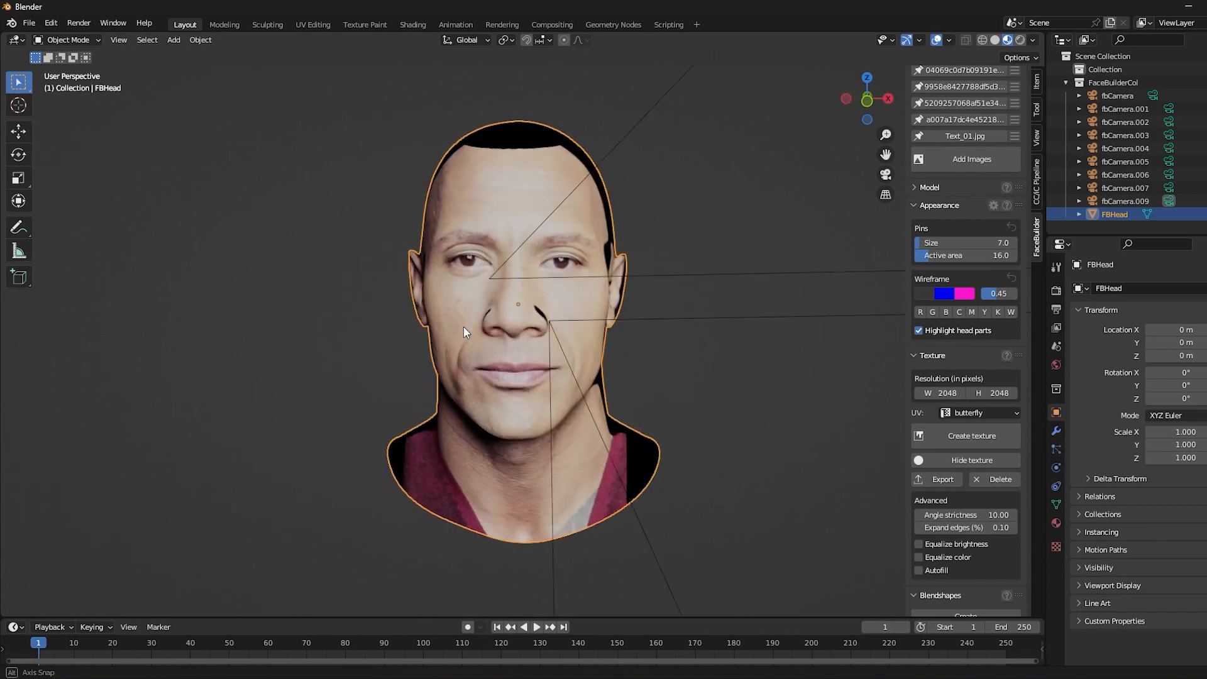